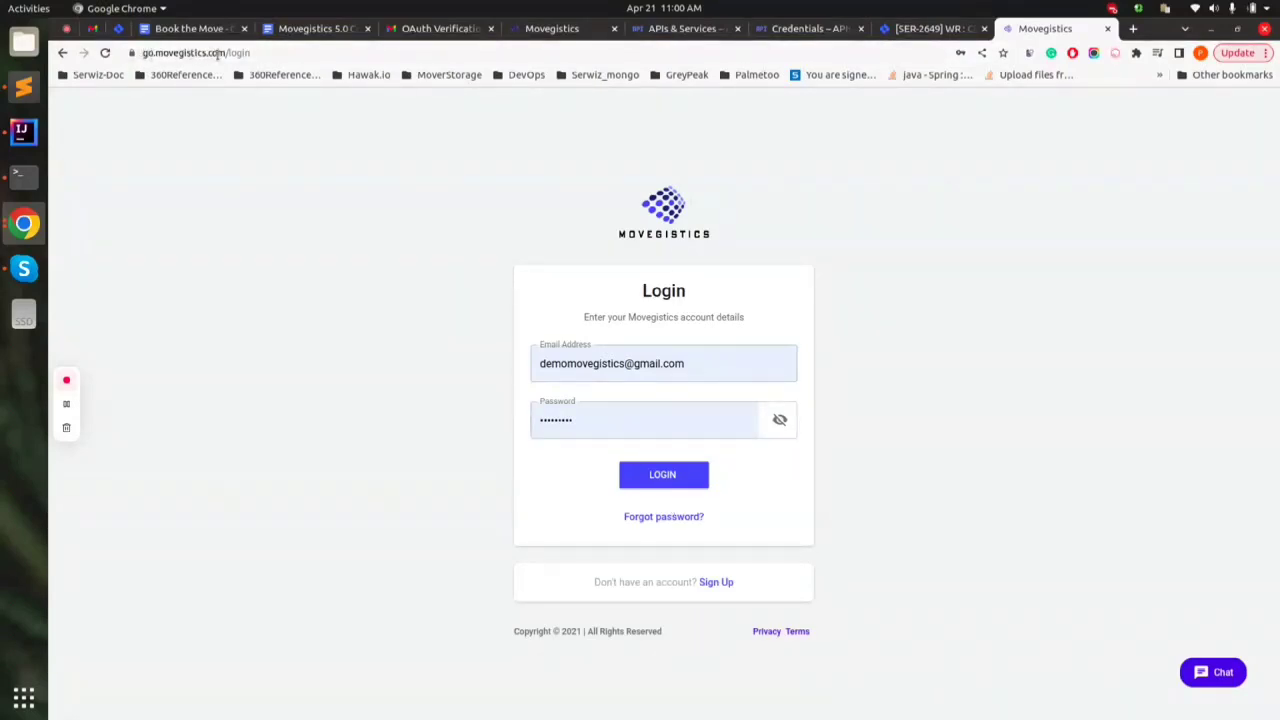
Step: Log in to the account with the pre-filled credentials and dismiss the login notification
click(649, 482)
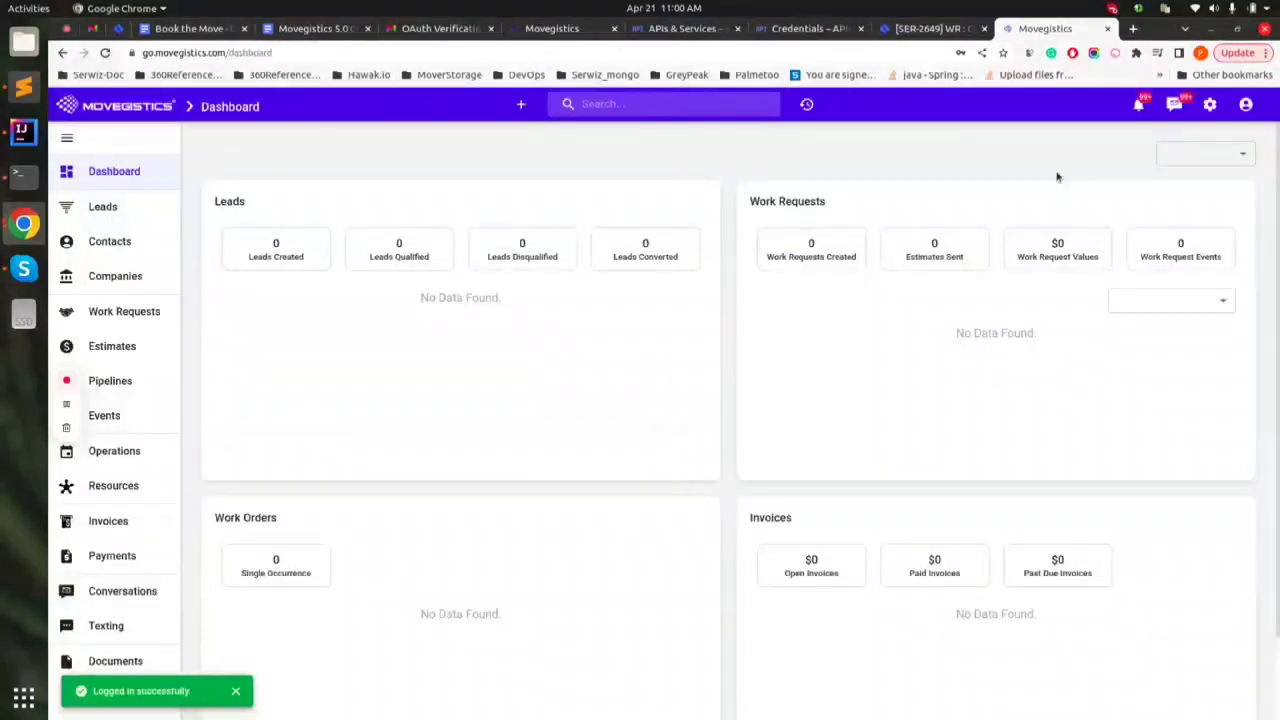
click(224, 693)
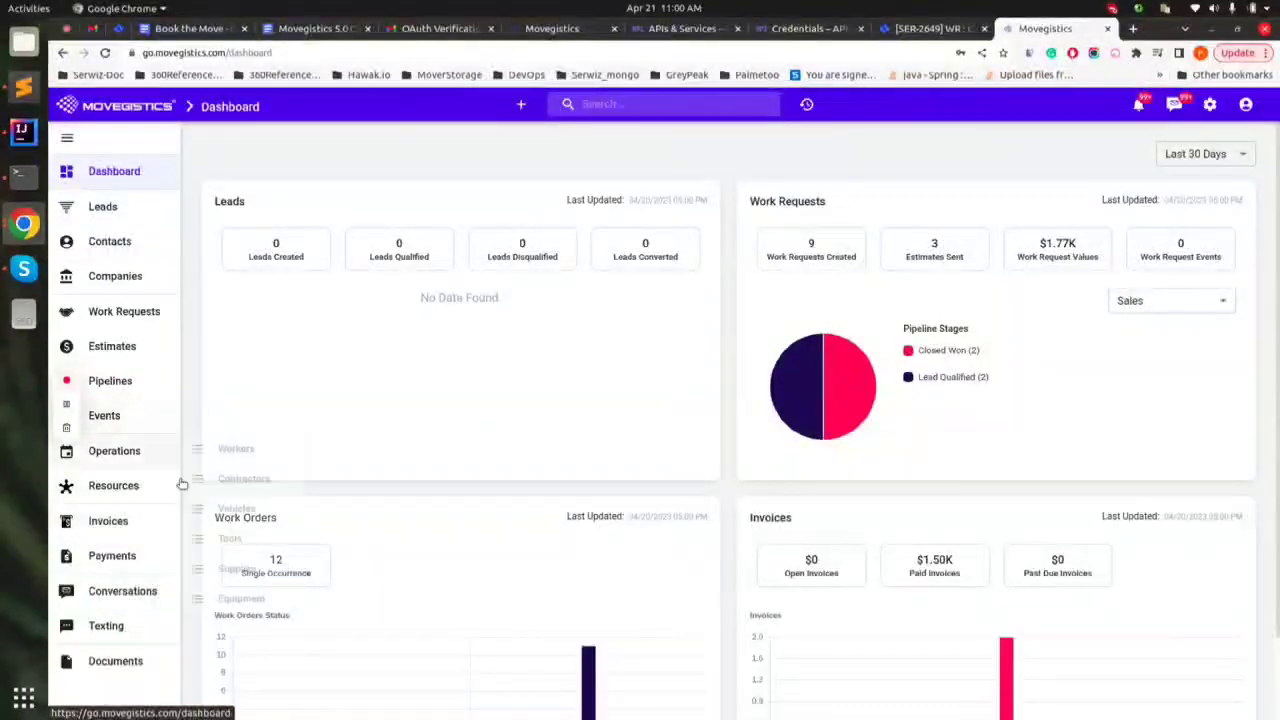
Step: In the Conversations settings, add a new personal inbox named with the user's full name
click(1209, 104)
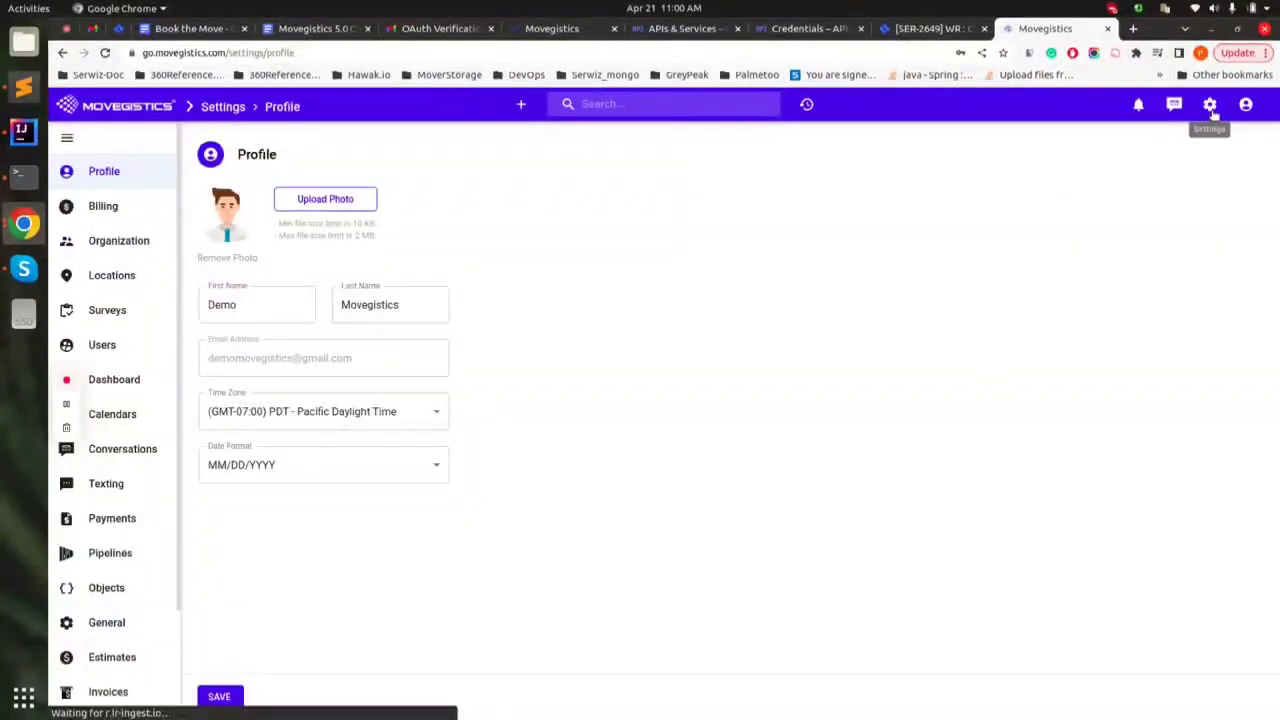
click(156, 453)
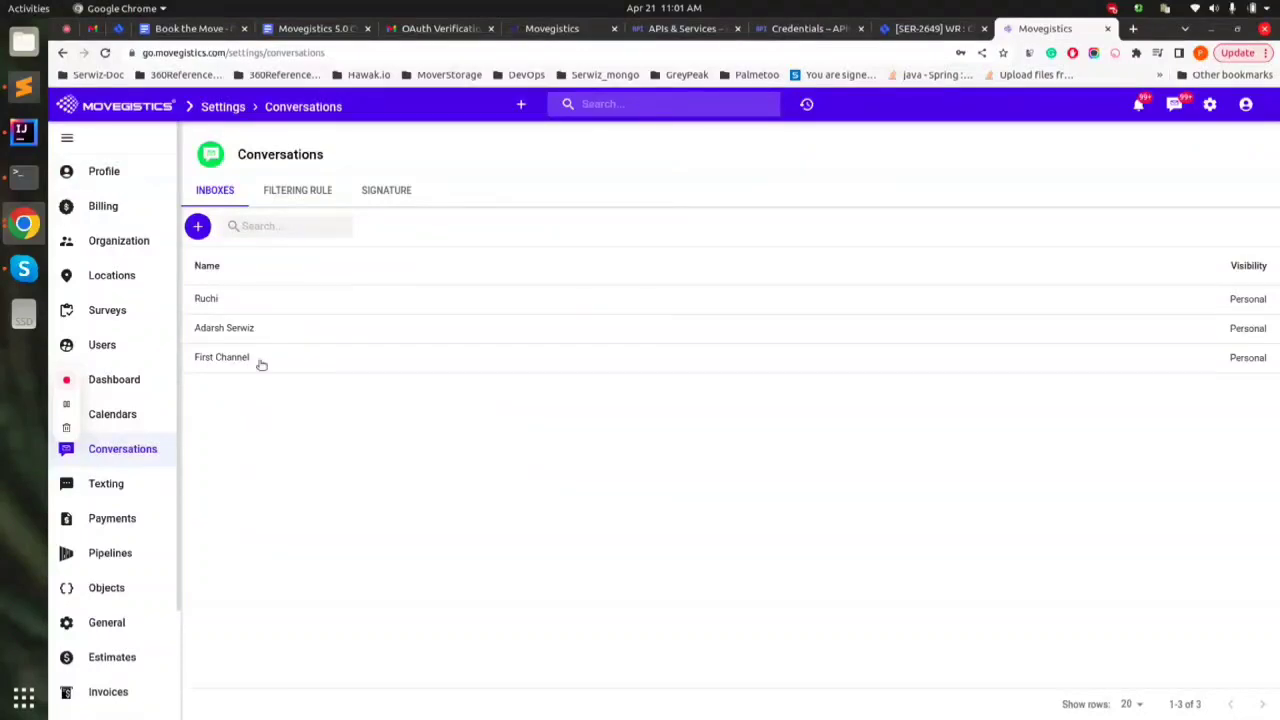
click(199, 228)
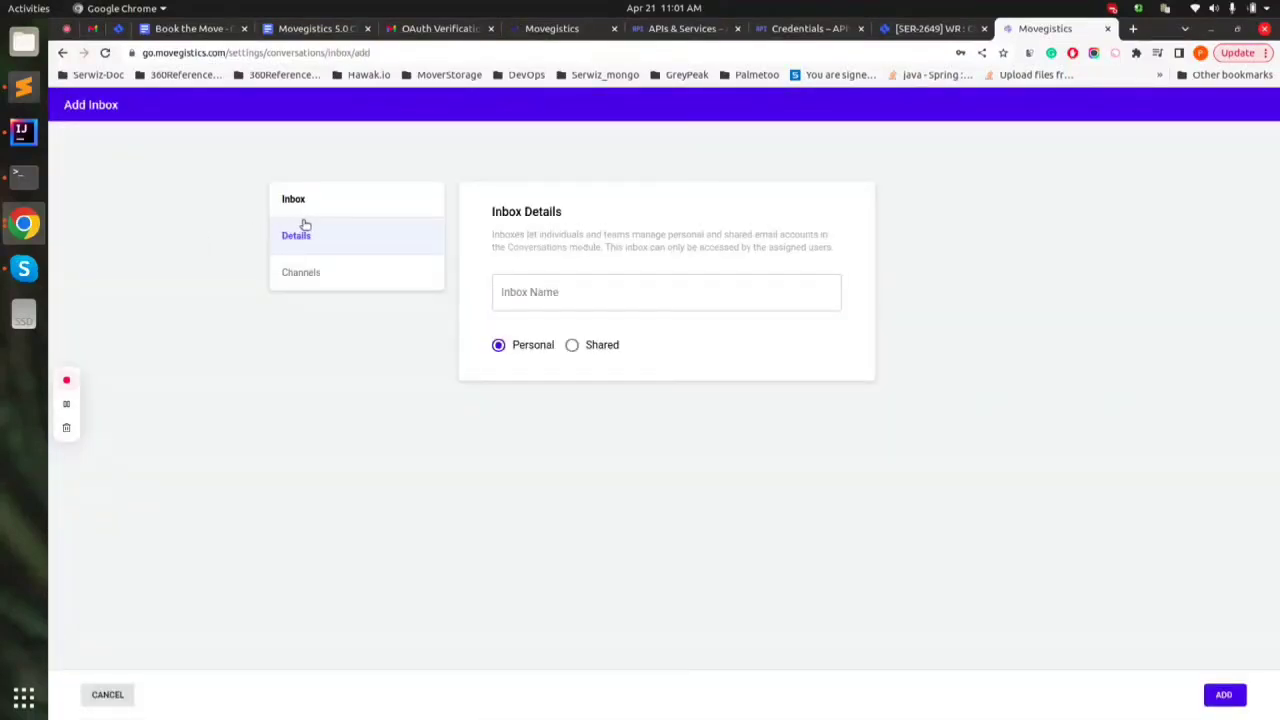
click(540, 288)
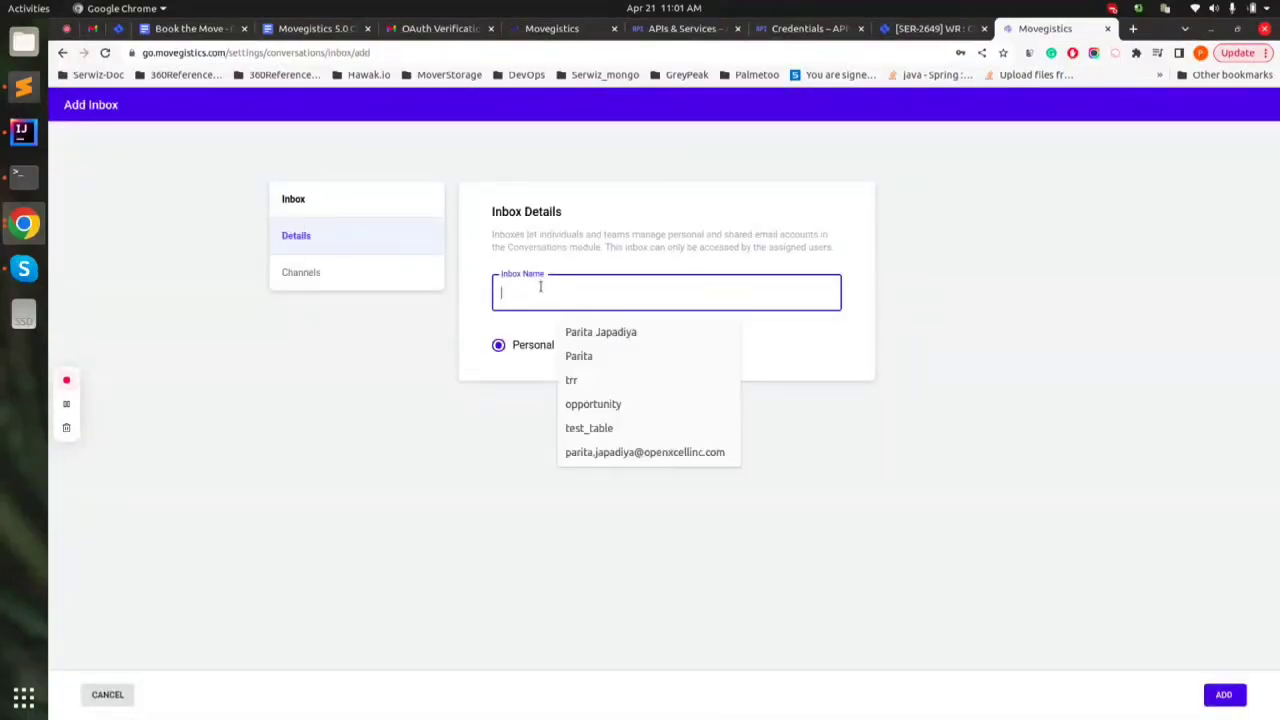
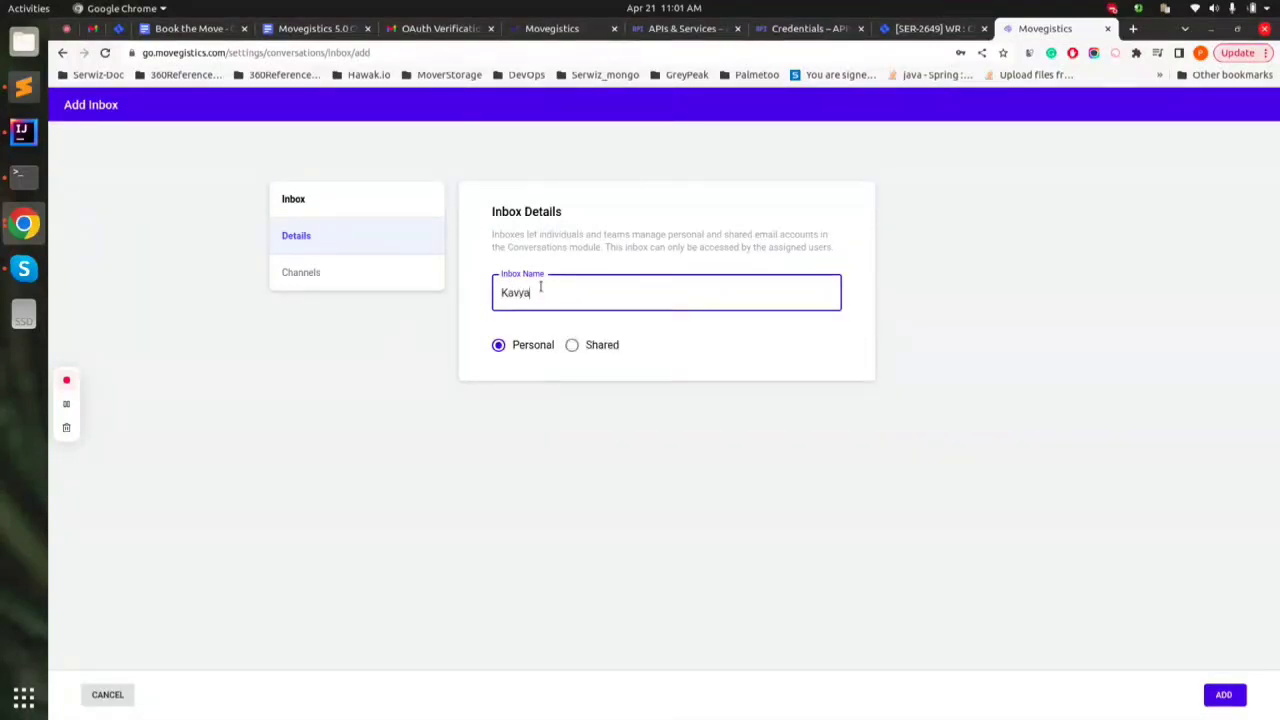
click(1220, 695)
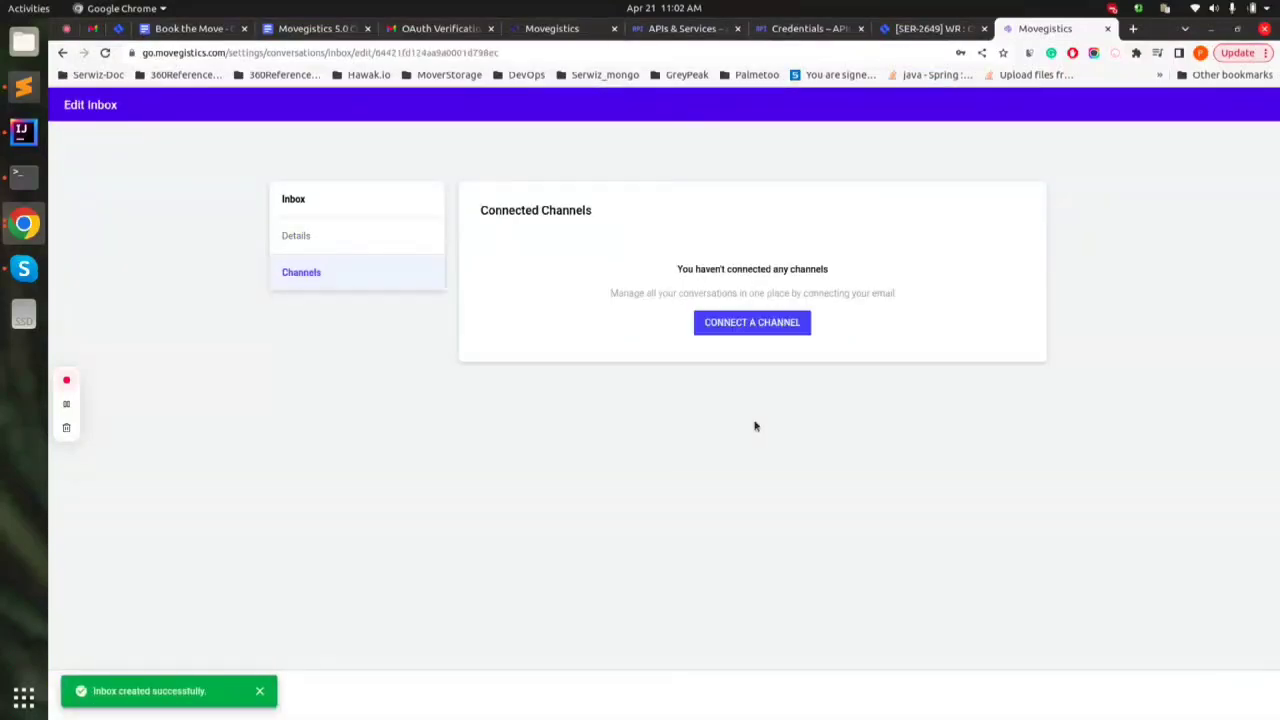
Step: Start connecting an Email channel to the inbox through Google sign-in and accept the integration terms
click(752, 323)
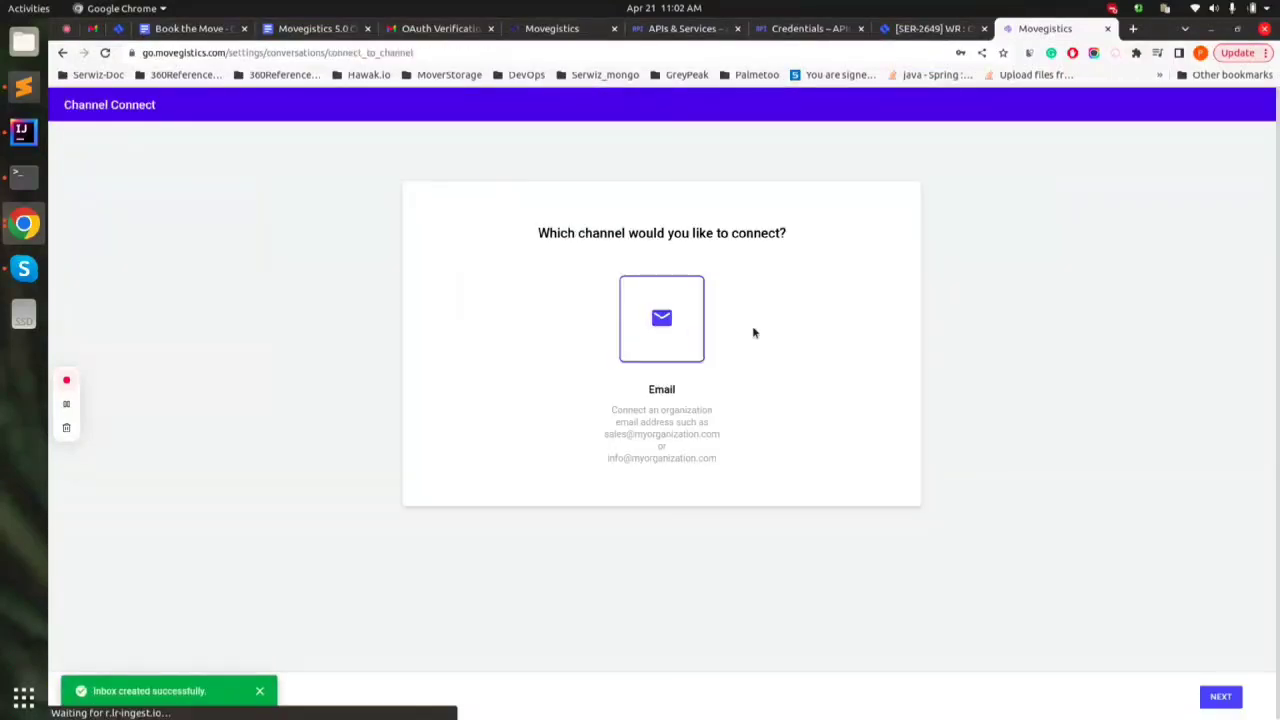
click(1220, 696)
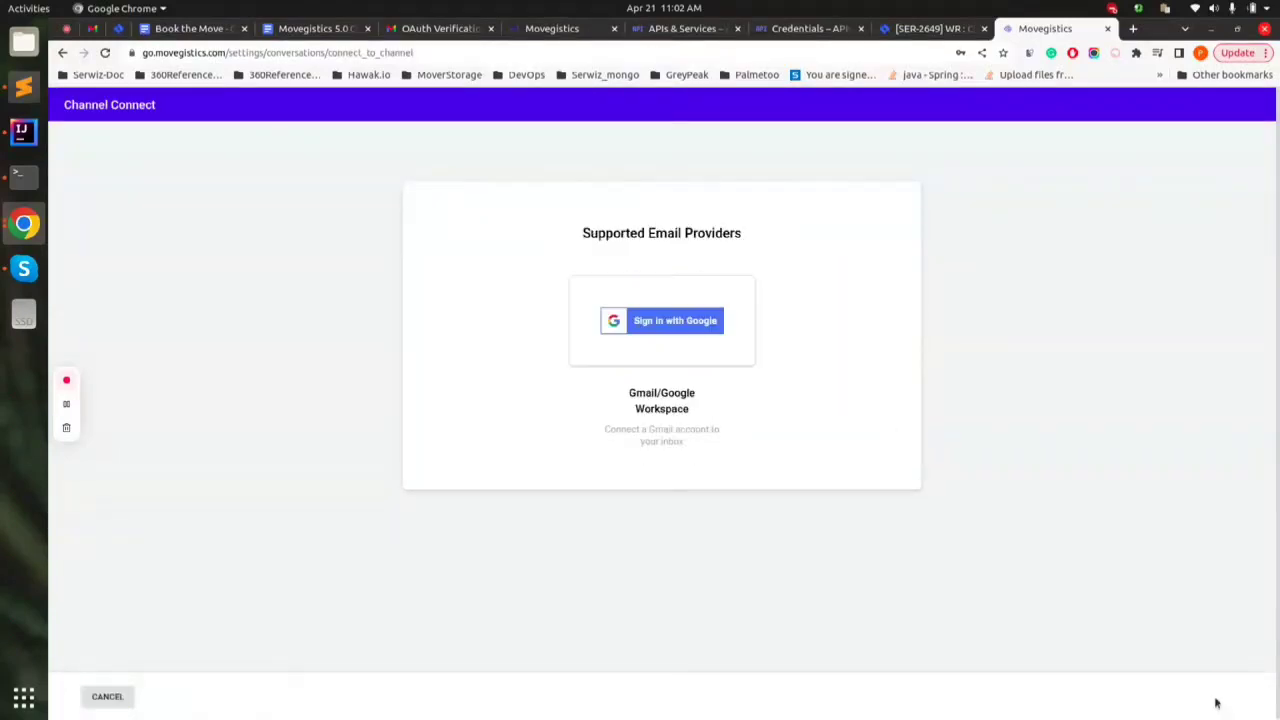
click(692, 331)
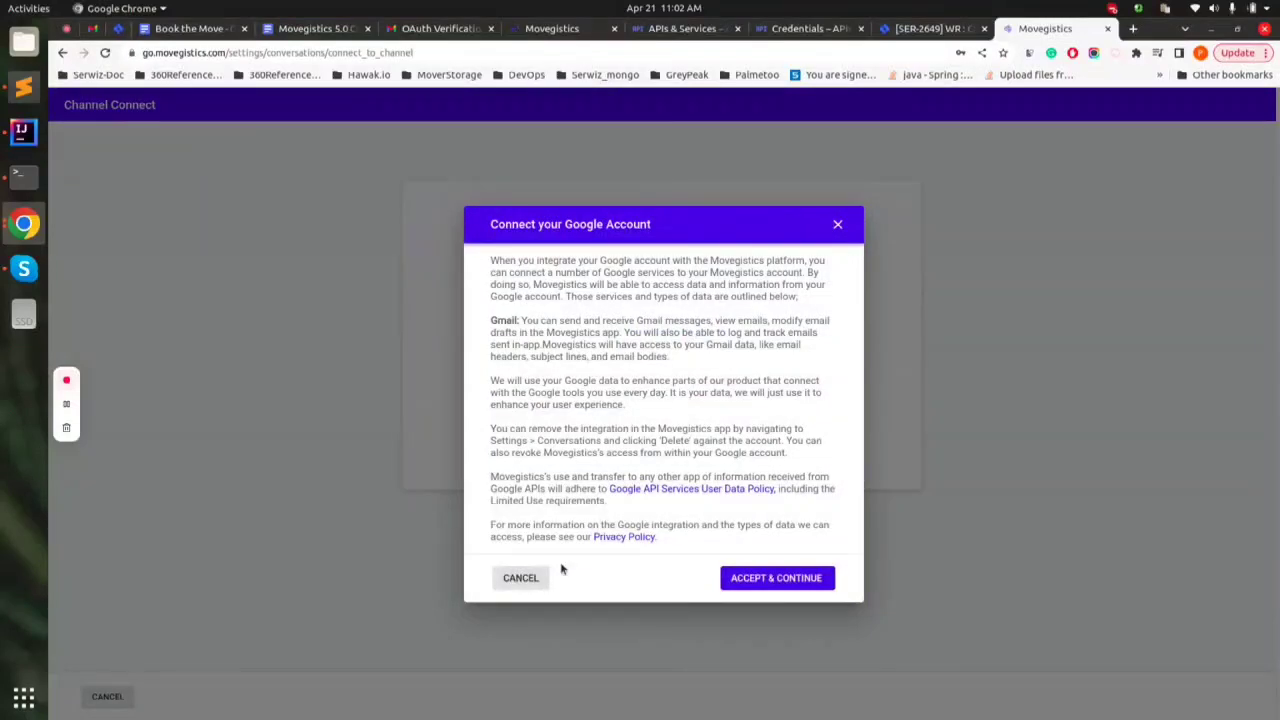
click(535, 582)
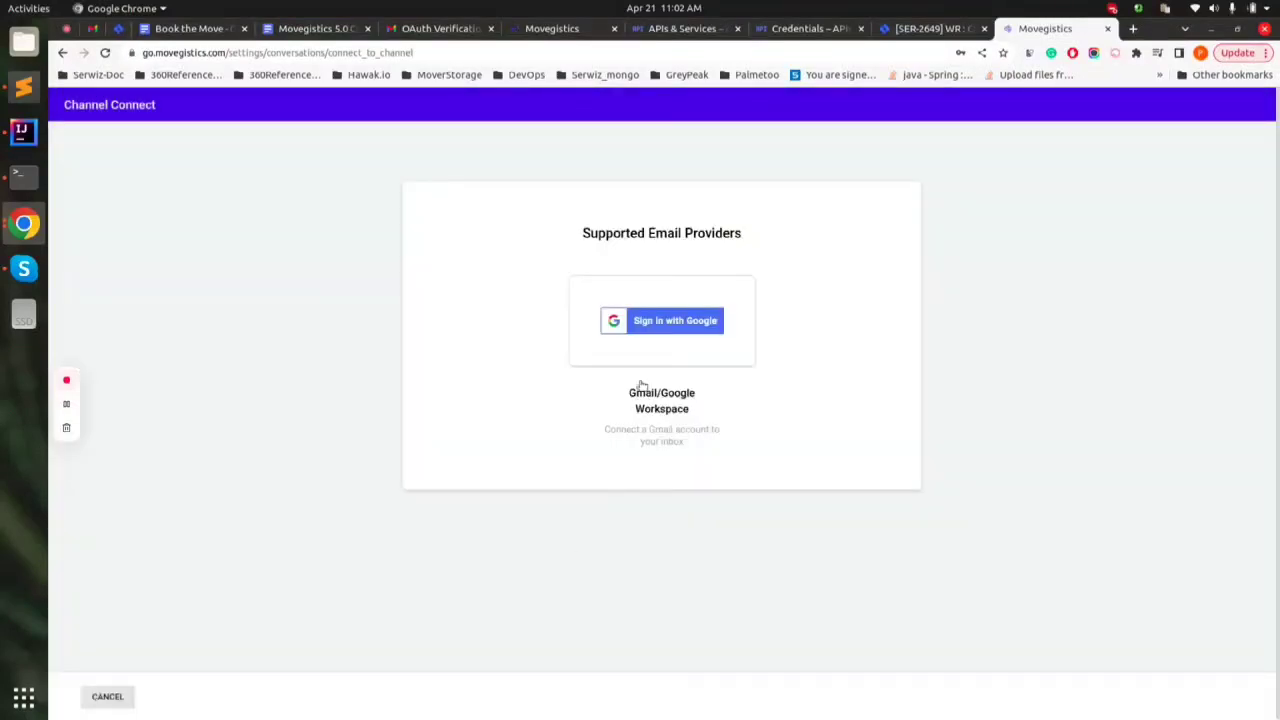
click(637, 331)
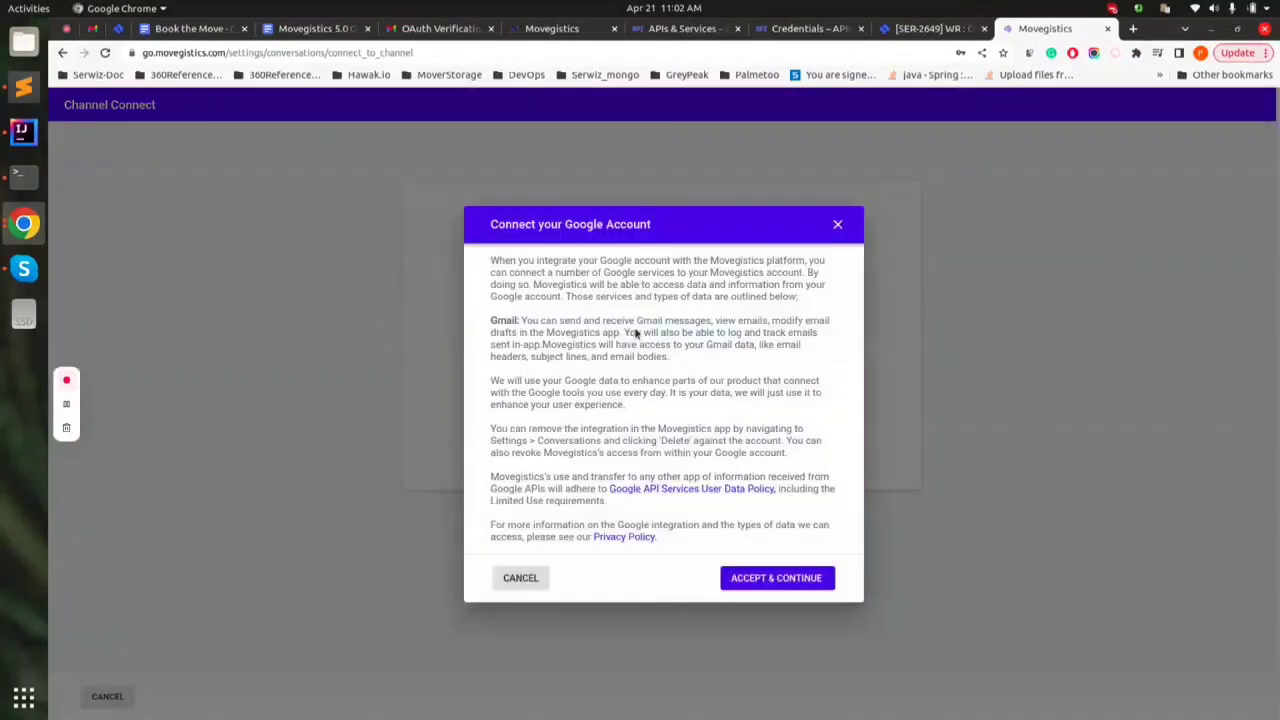
click(760, 580)
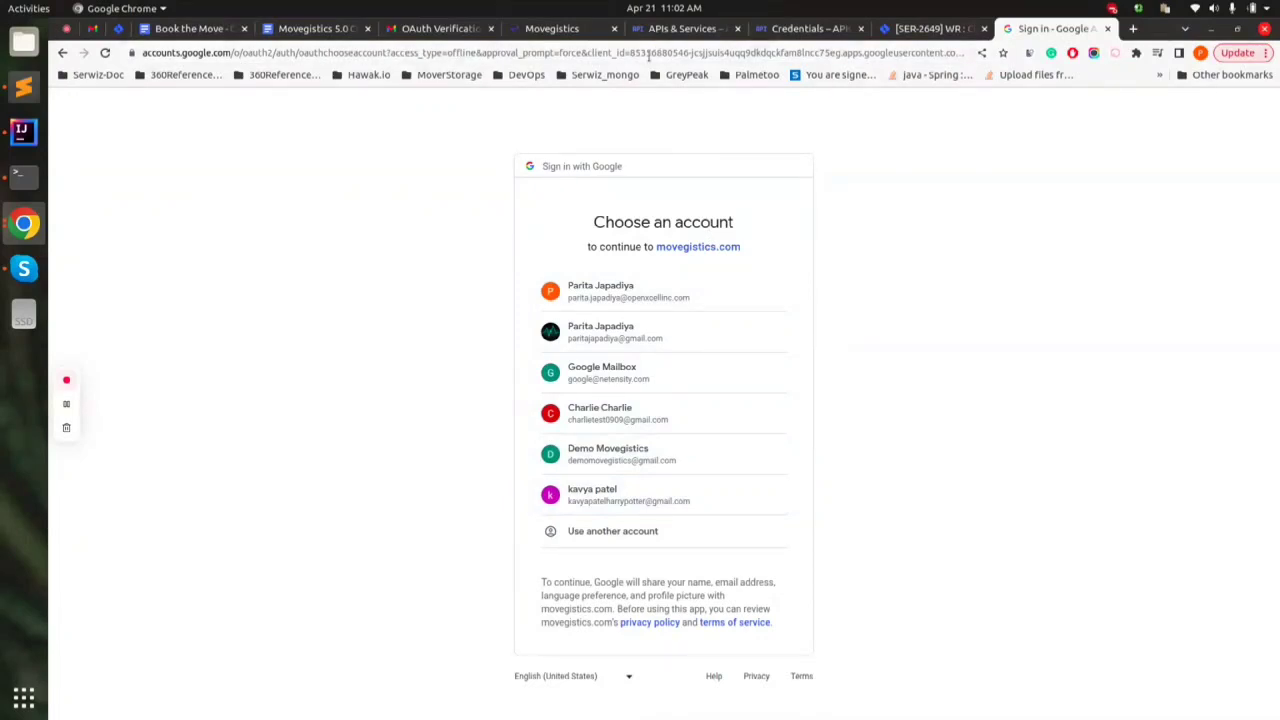
Step: Choose the Google account to connect and enter the text-message verification code
click(578, 492)
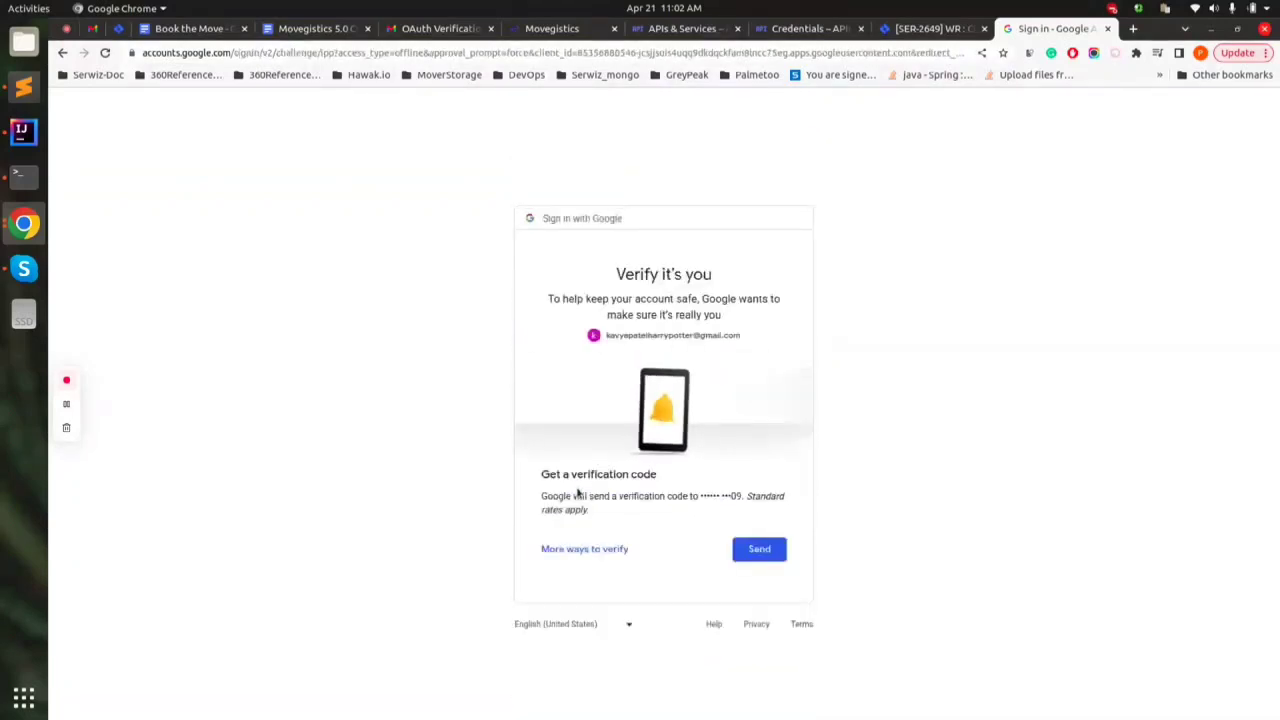
click(750, 552)
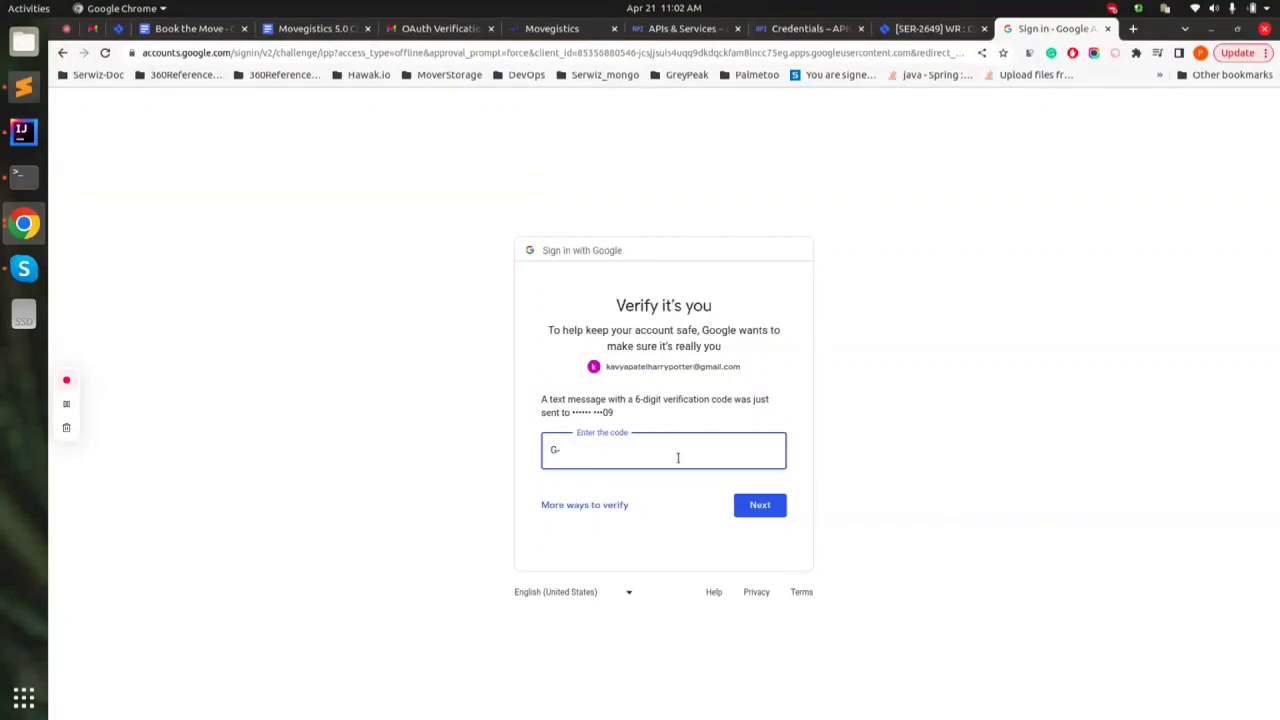
click(760, 507)
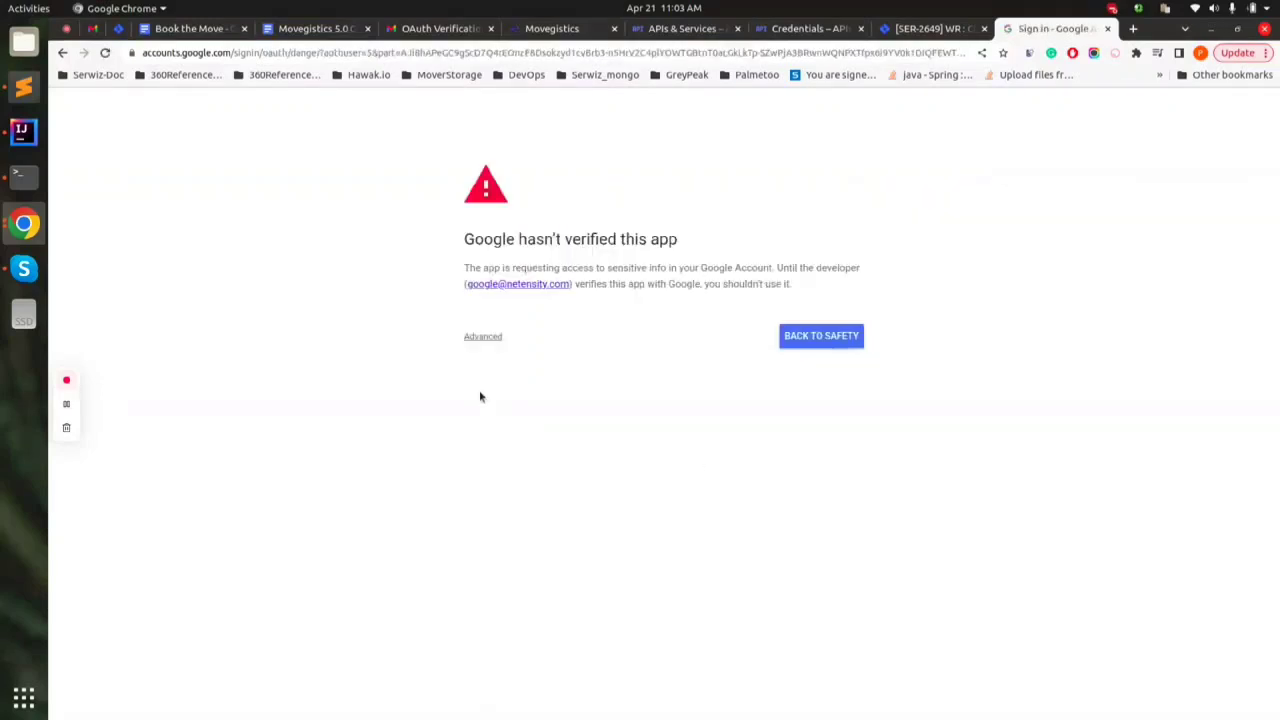
Step: Proceed past the unverified-app warning, grant permission to view and send email, and continue
click(484, 337)
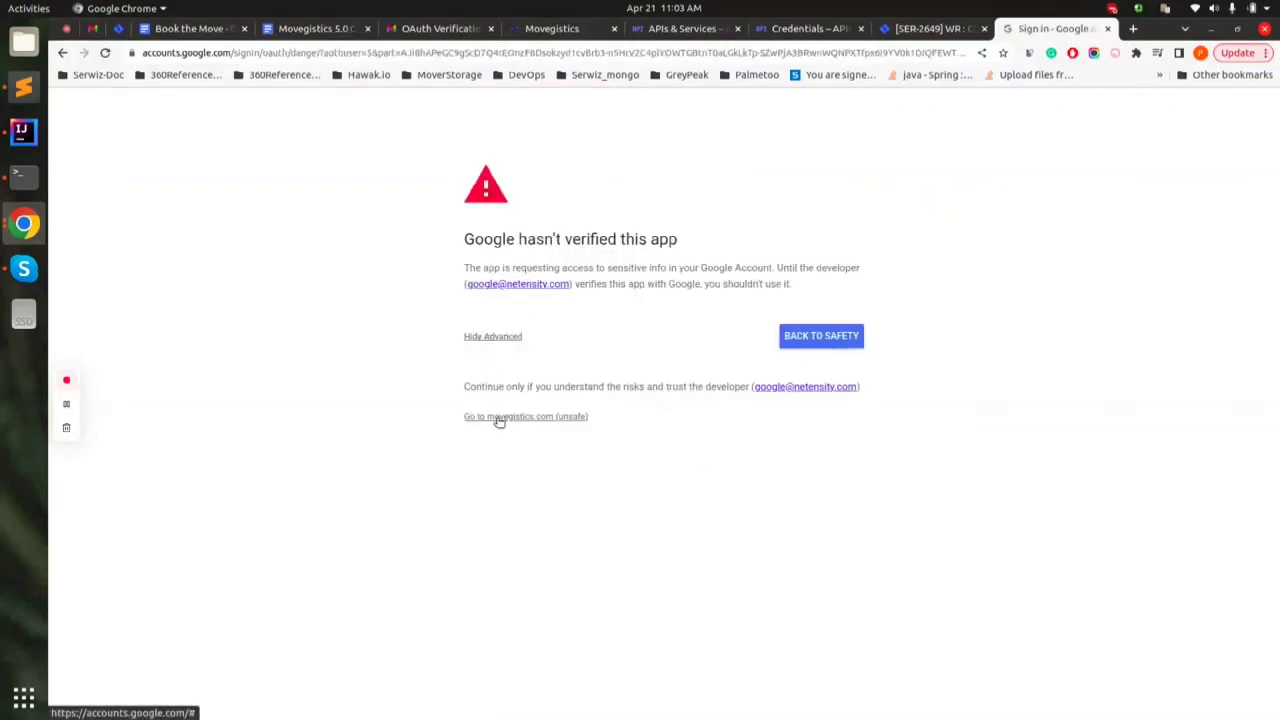
click(499, 418)
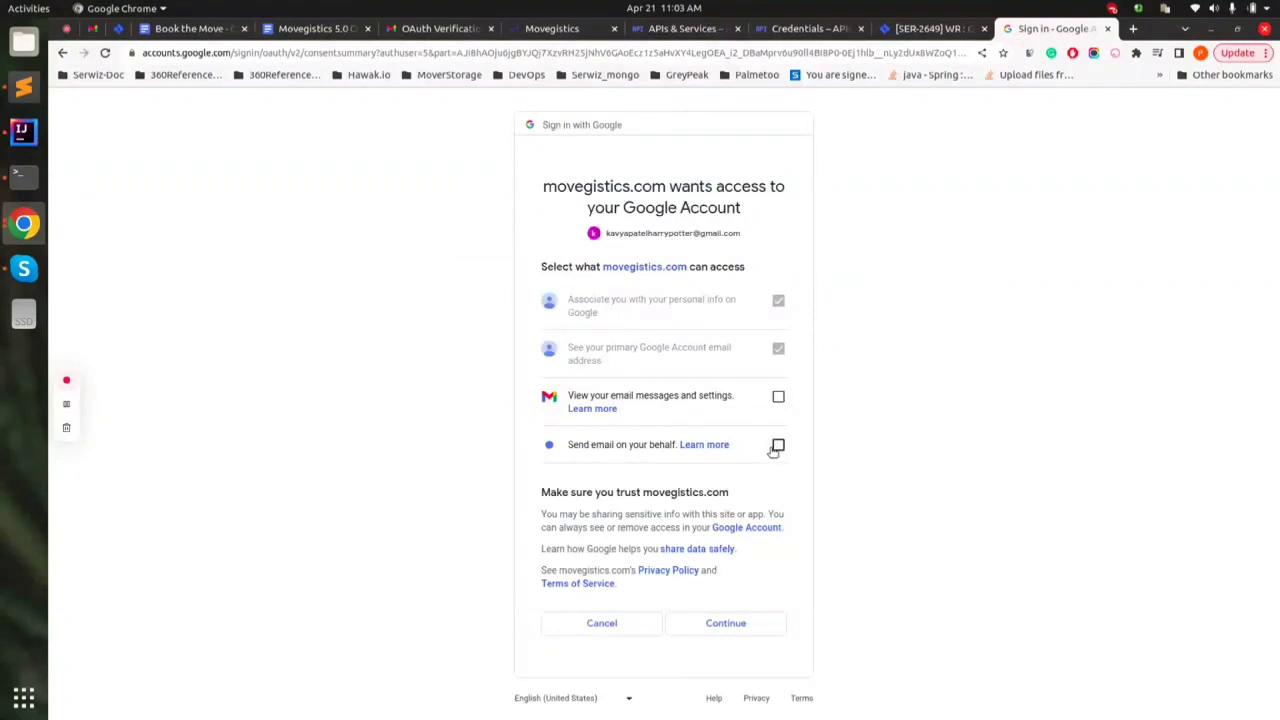
click(776, 450)
click(778, 399)
click(720, 632)
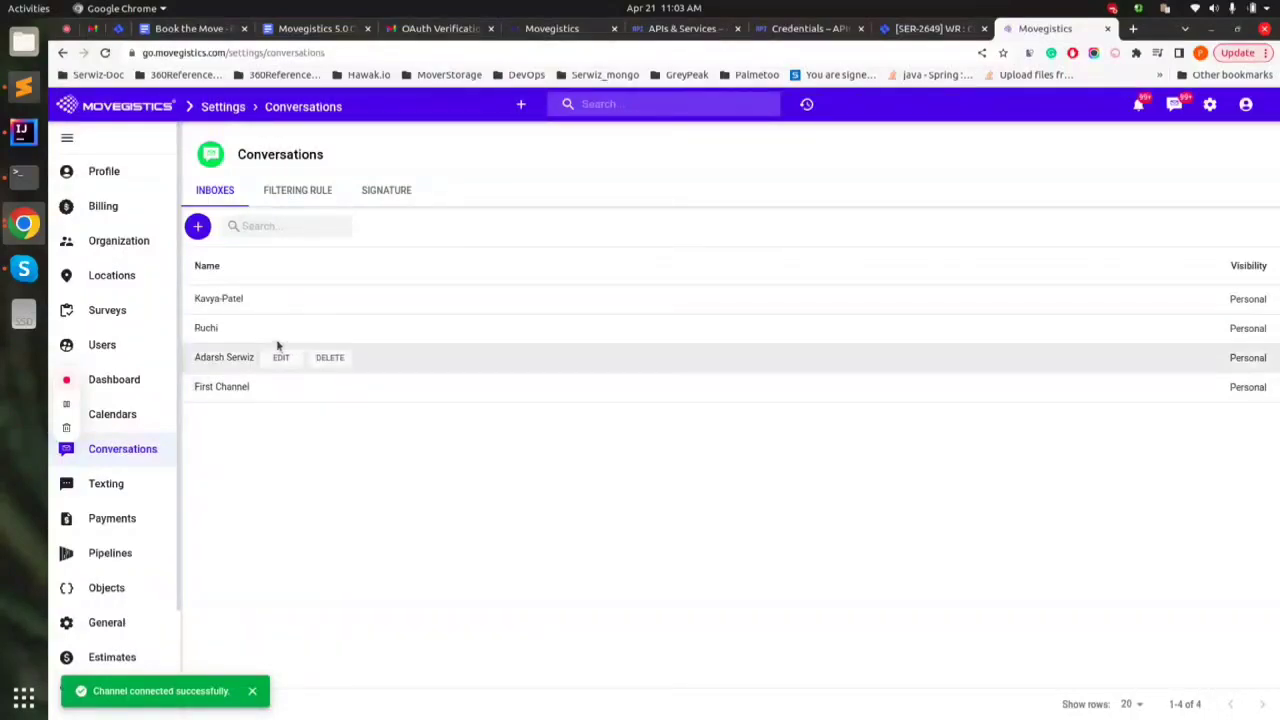
Step: Open the Conversations module and switch the inbox selector to the newly created inbox
click(134, 114)
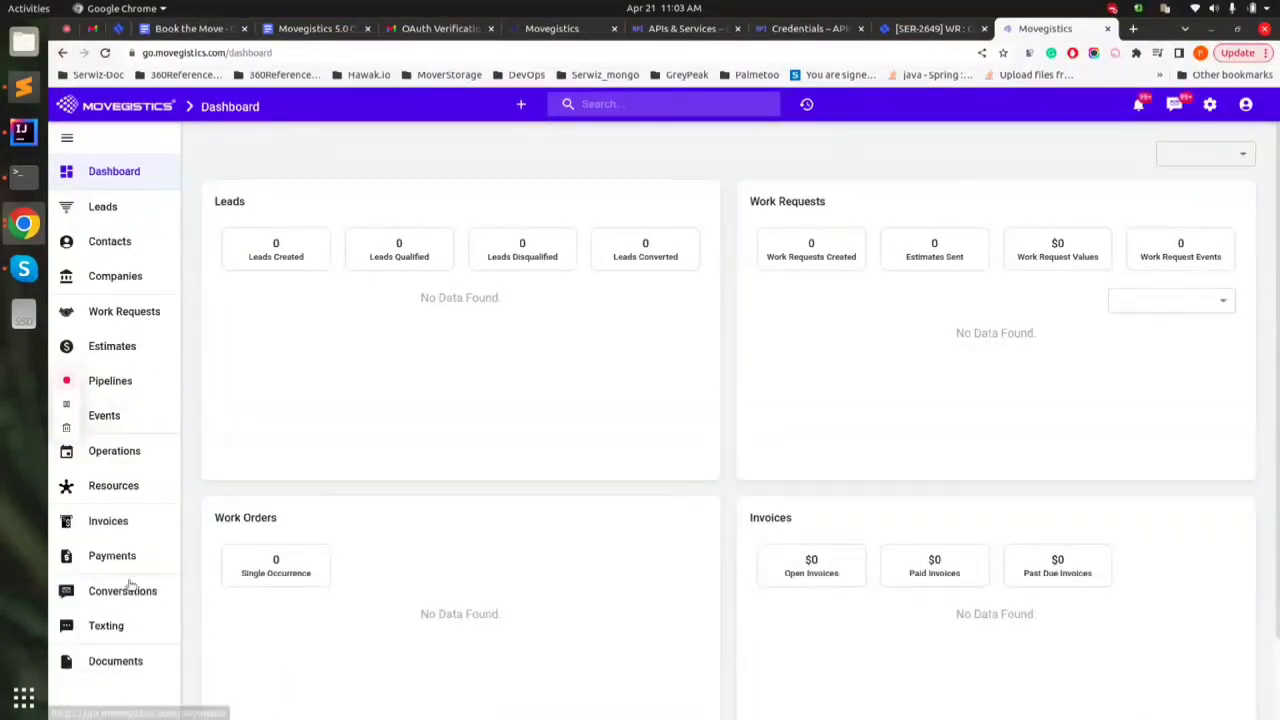
click(129, 590)
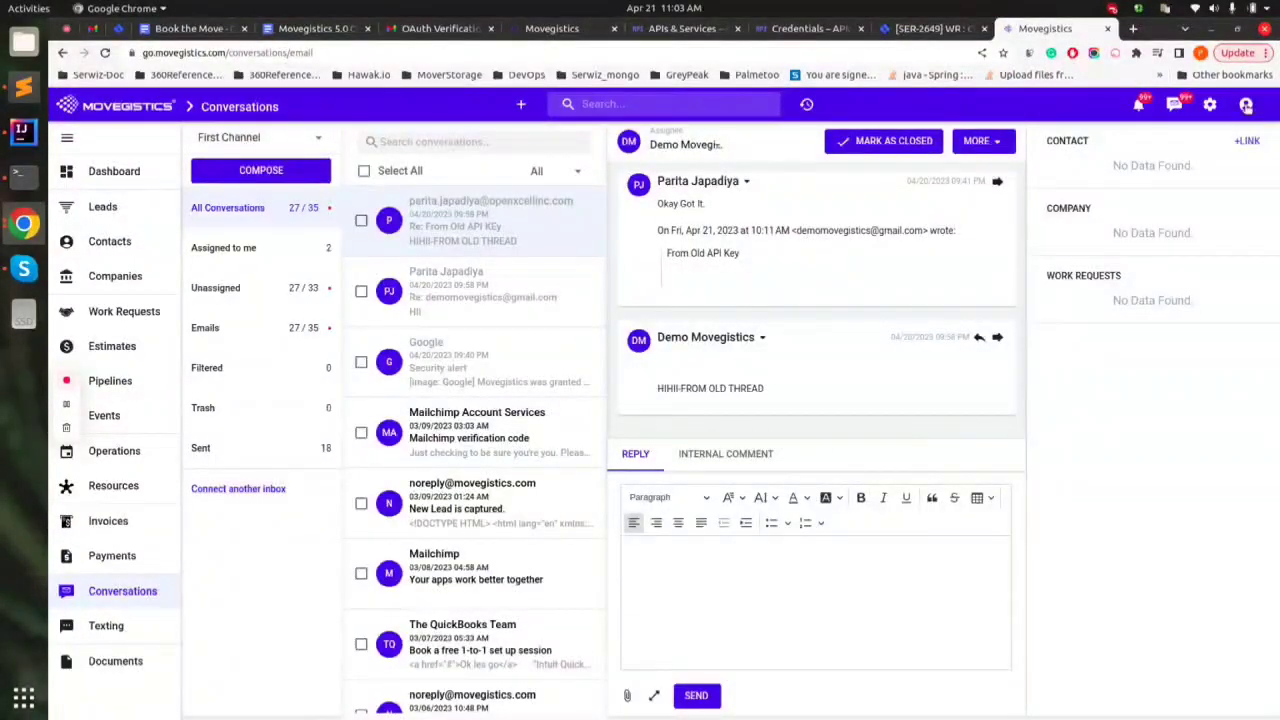
click(1246, 105)
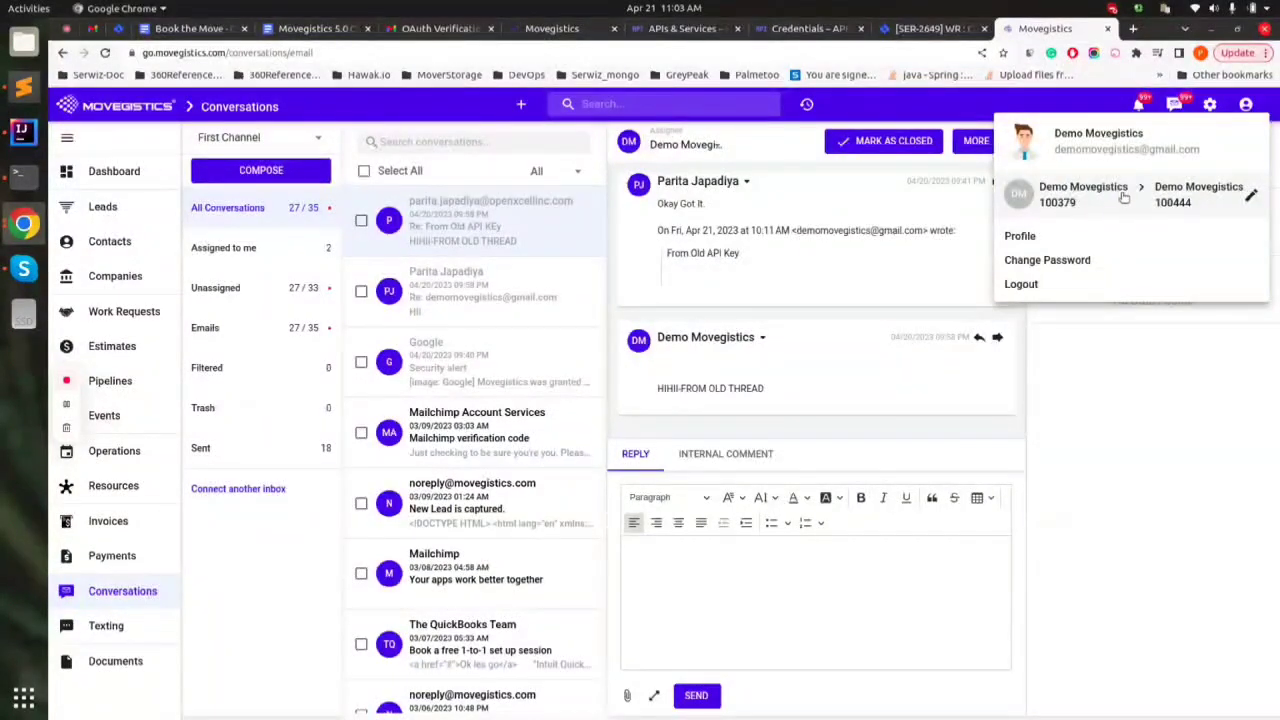
click(255, 555)
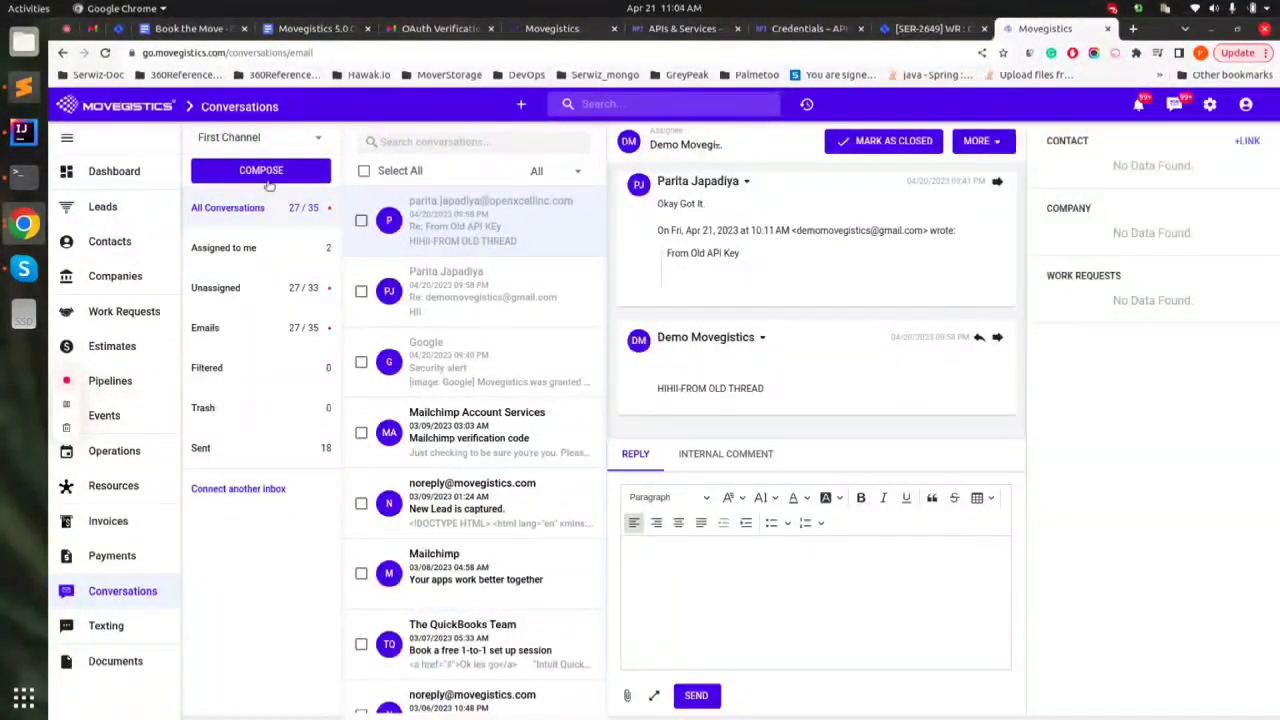
click(267, 148)
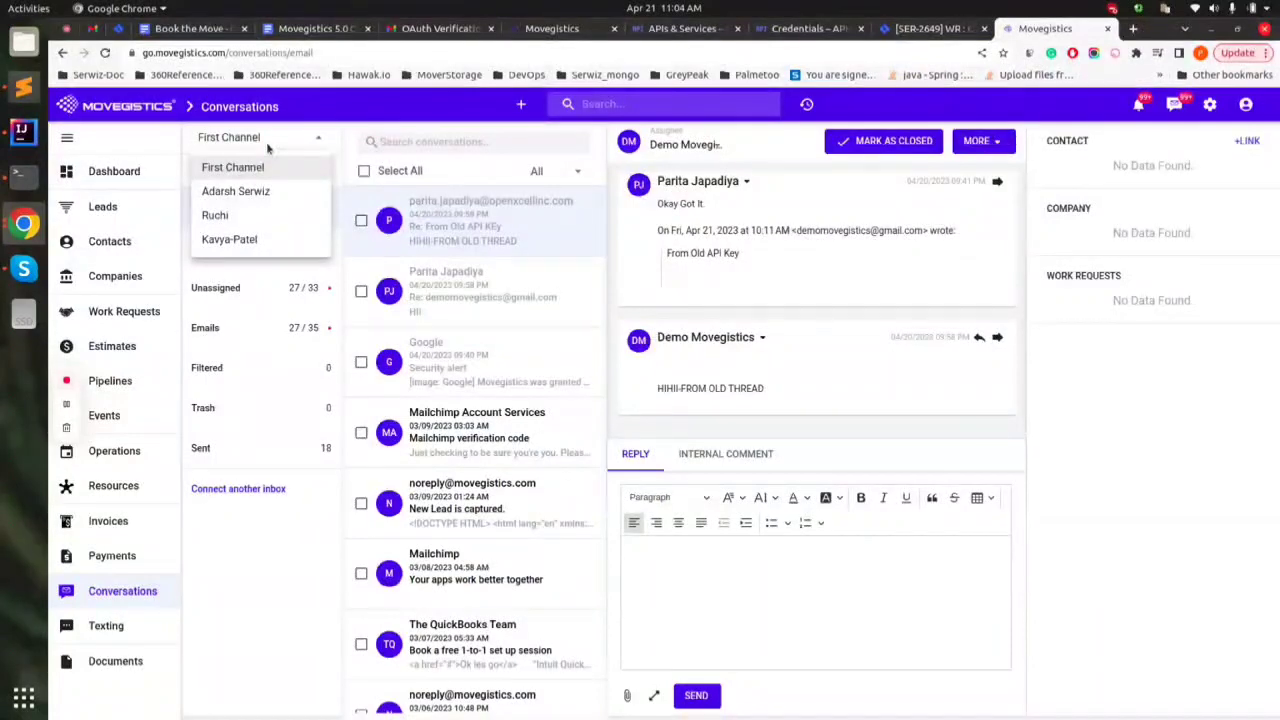
click(253, 240)
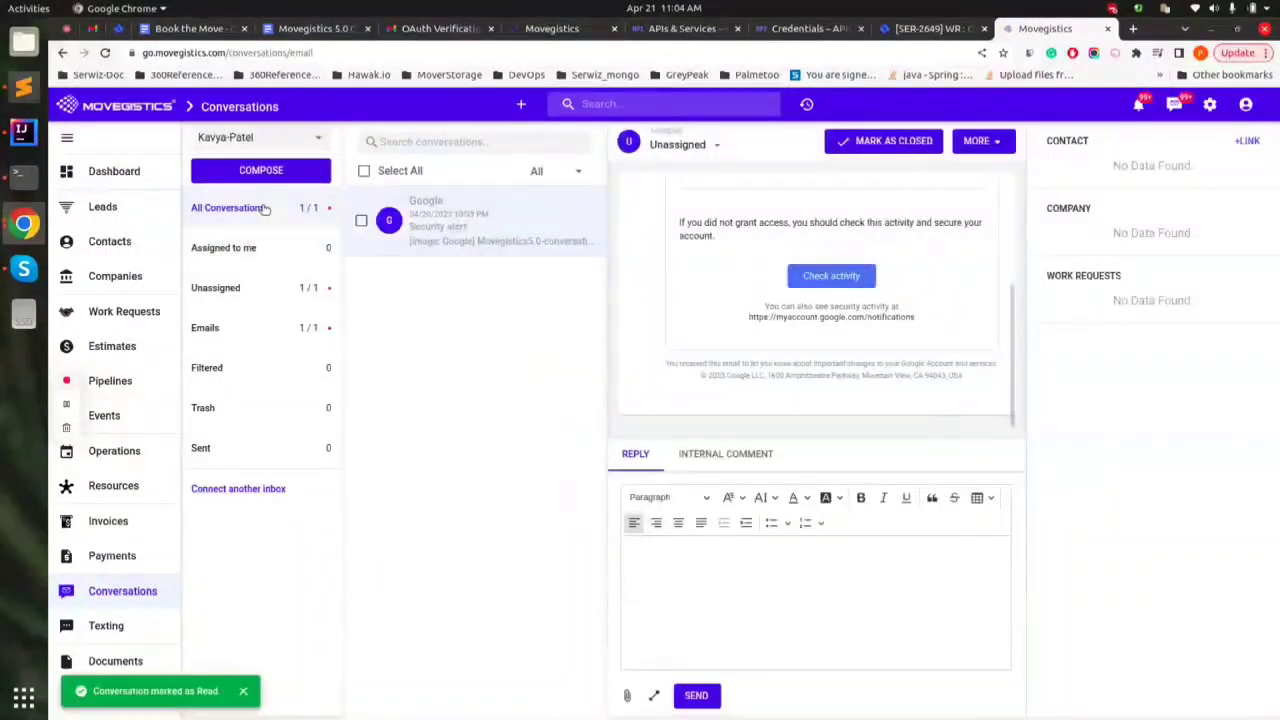
Step: Compose a new email and enter the recipient's e-mail address
click(261, 170)
click(967, 221)
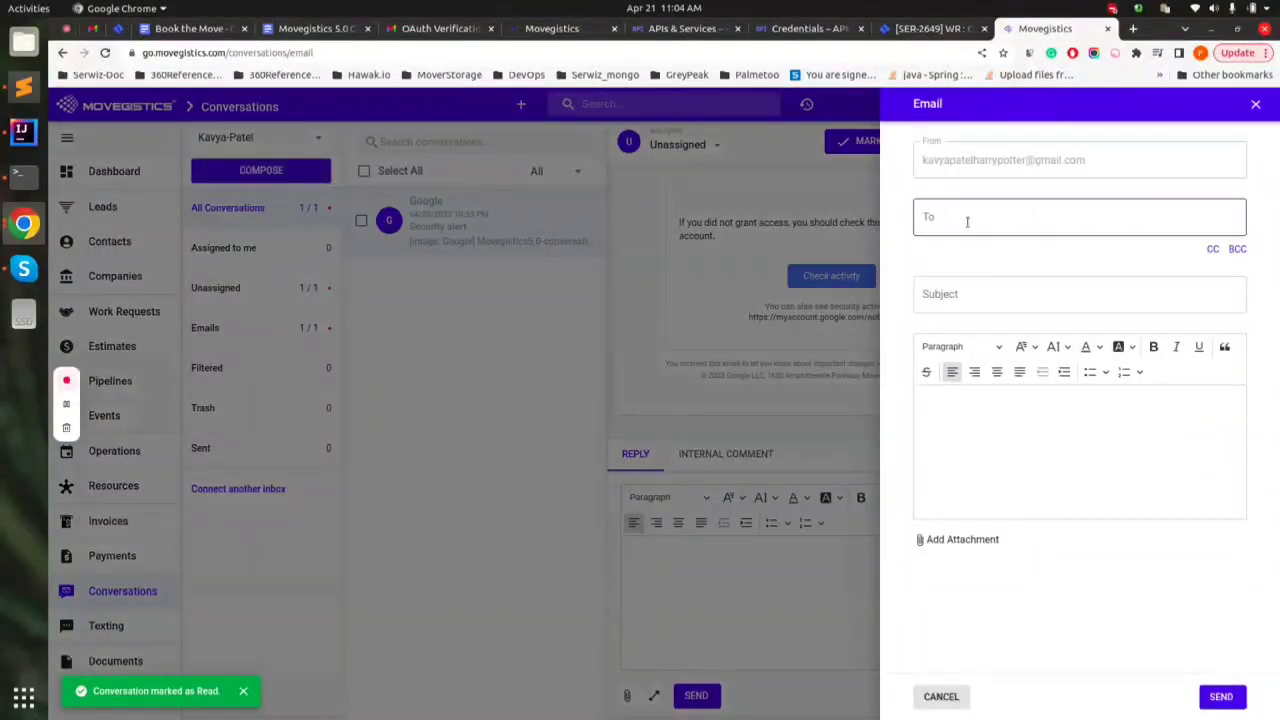
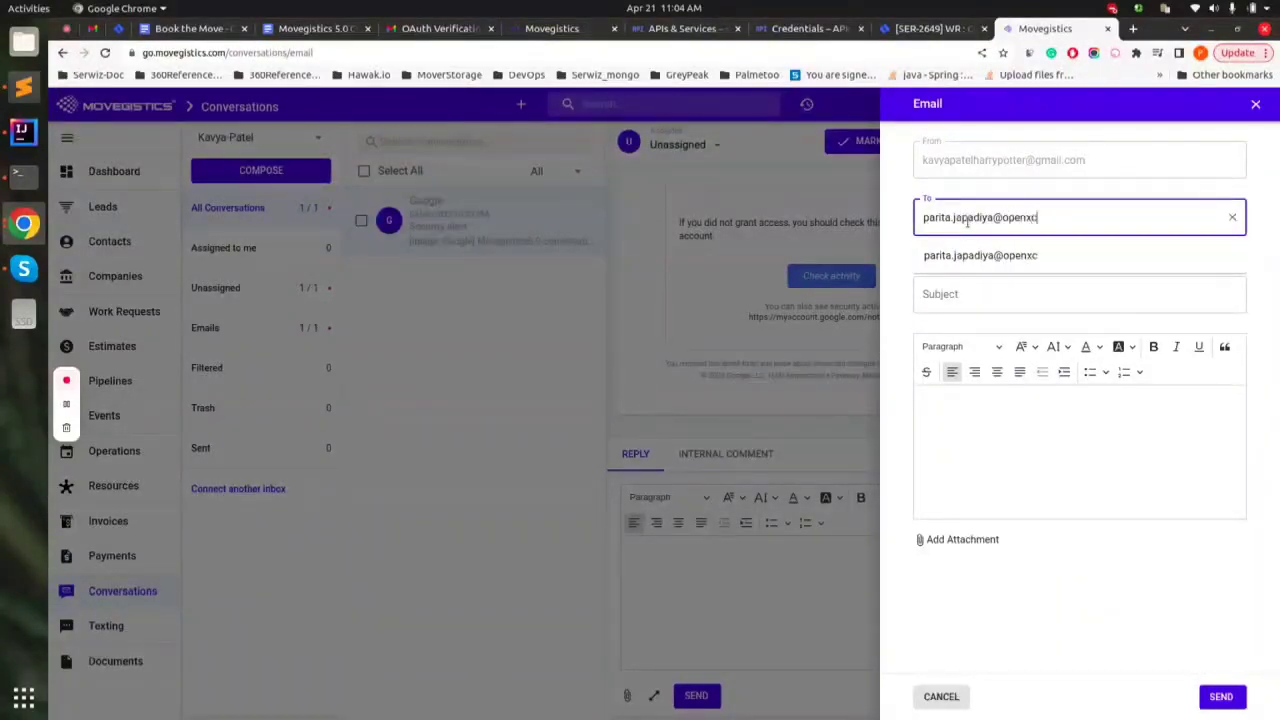
click(1002, 262)
Step: Set the subject to 'First Email from' plus the user's first name and copy the same text into the body
click(994, 296)
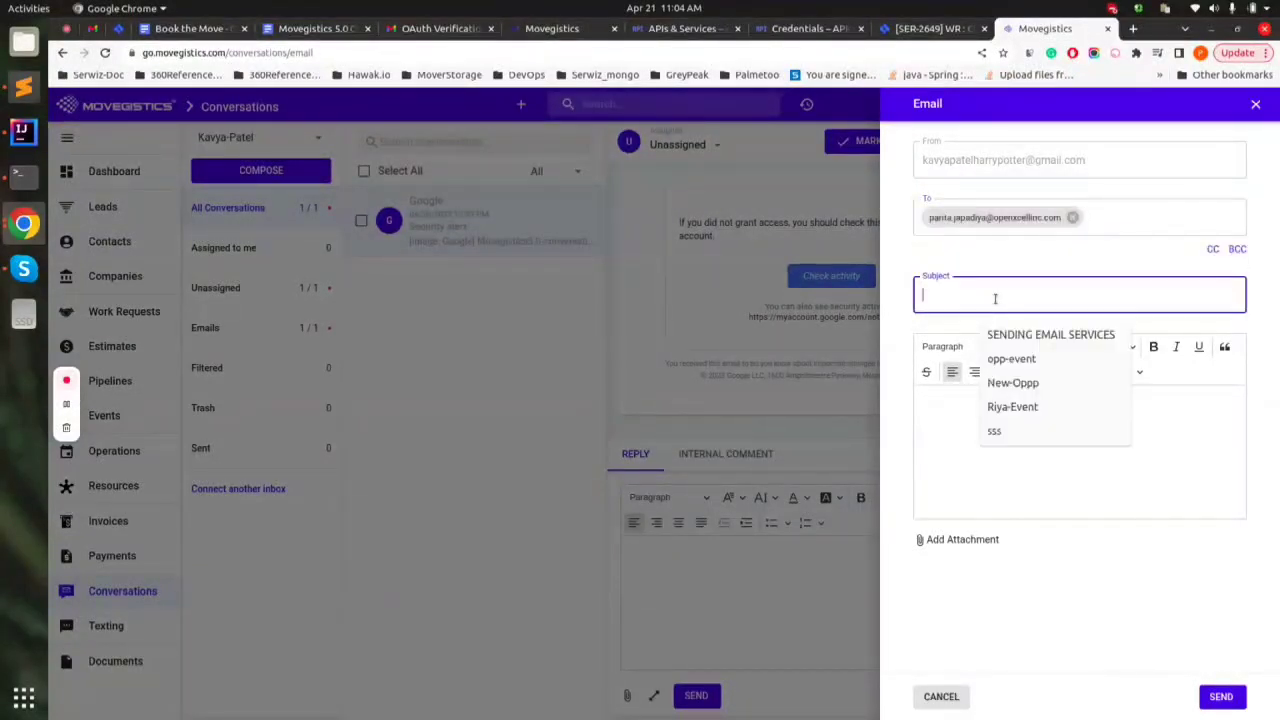
text(First Email from Kav)
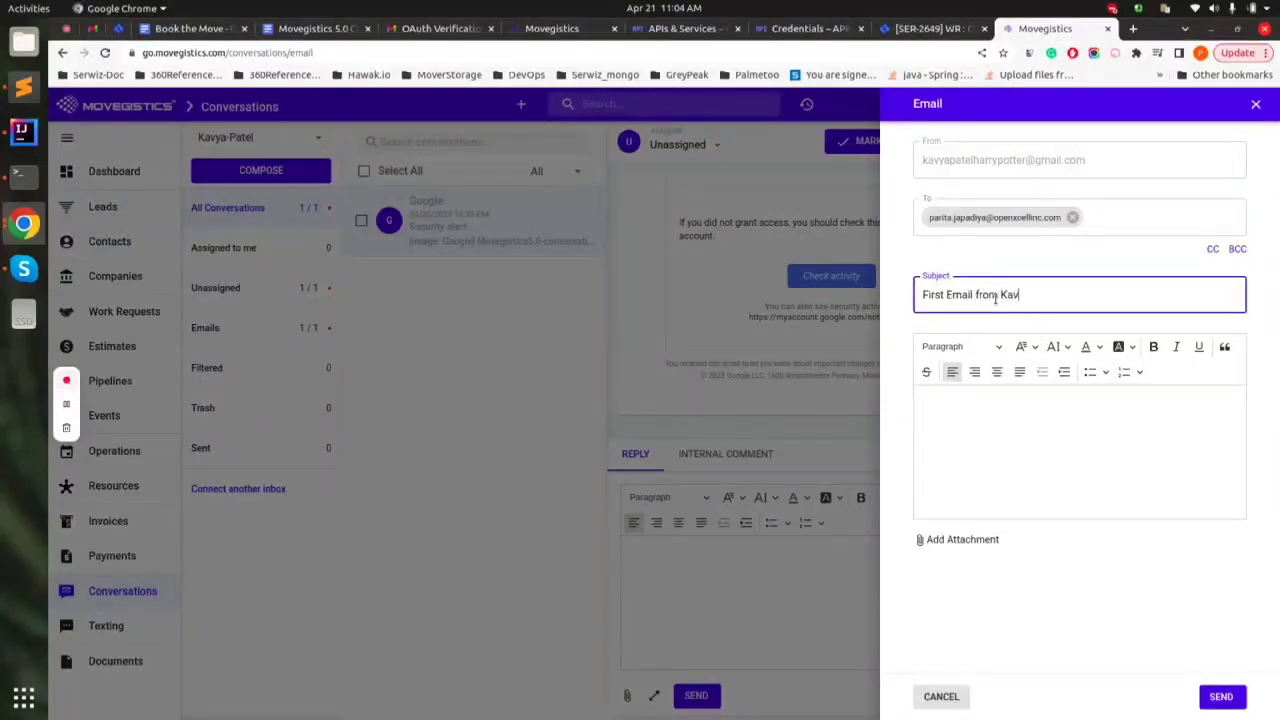
text(ya)
key(ctrl+a)
key(ctrl+c)
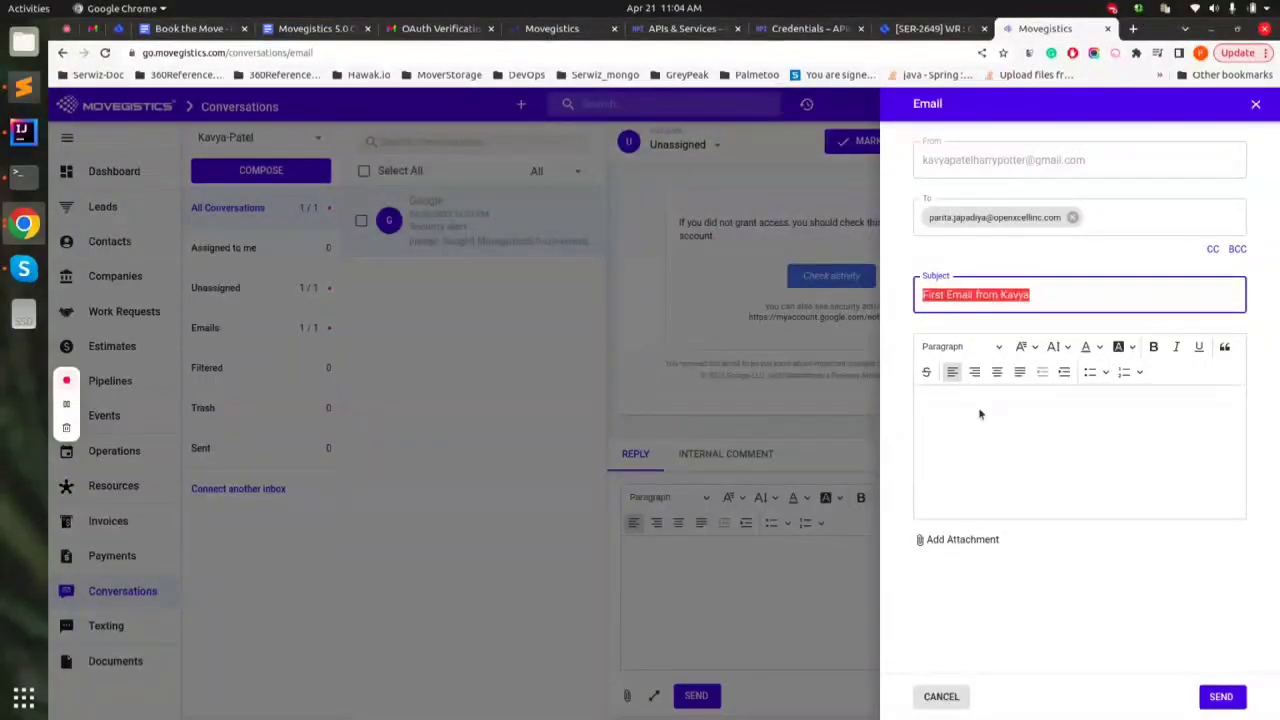
click(980, 414)
key(ctrl+v)
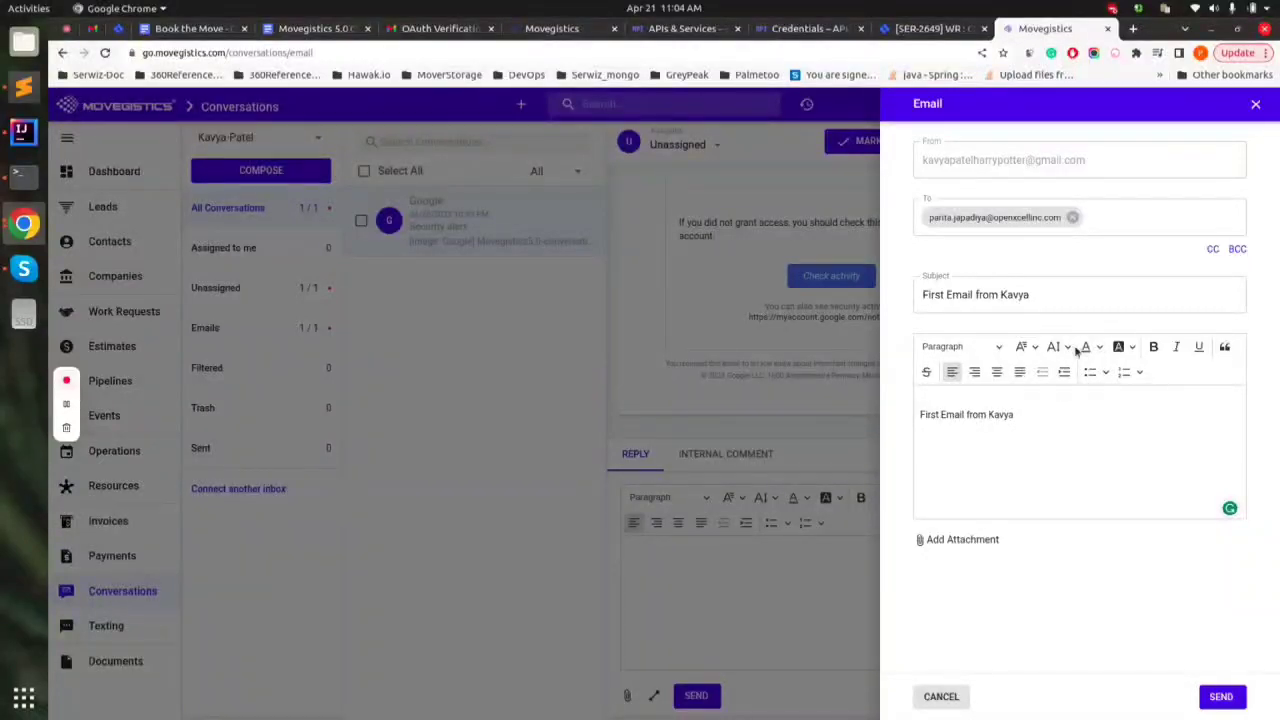
Step: Send the email and open the Sent folder
click(1212, 697)
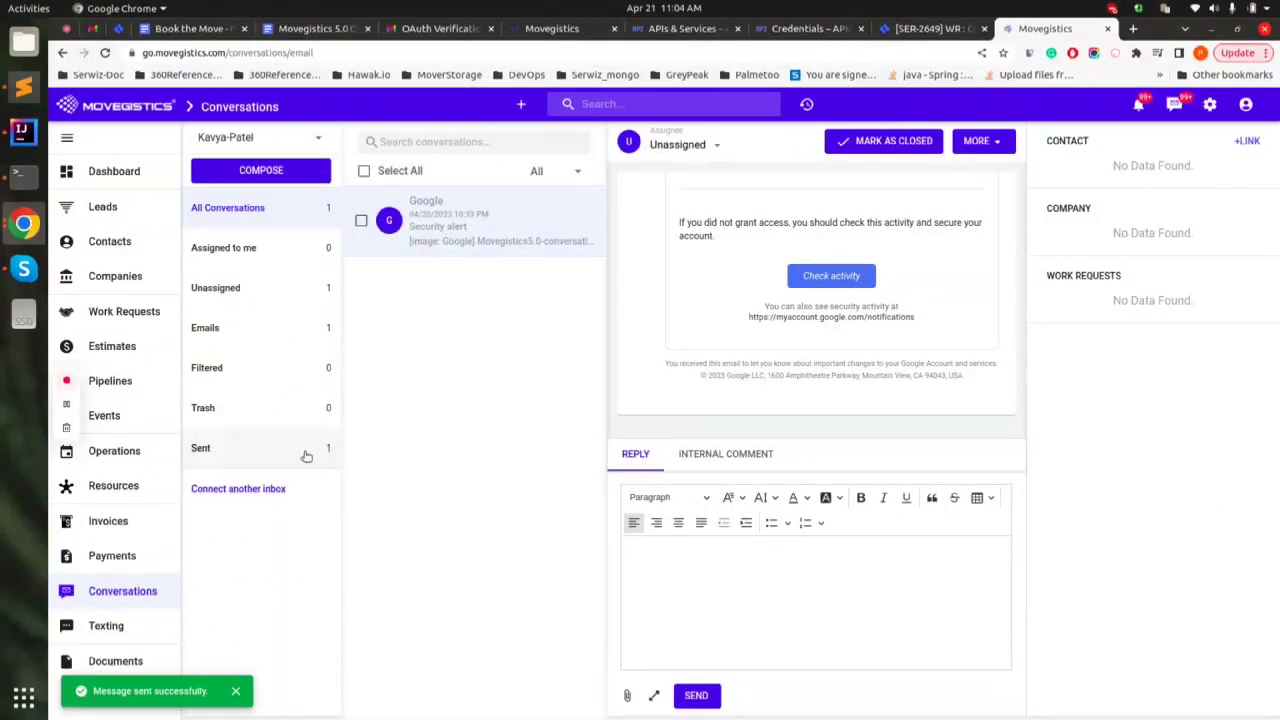
click(307, 452)
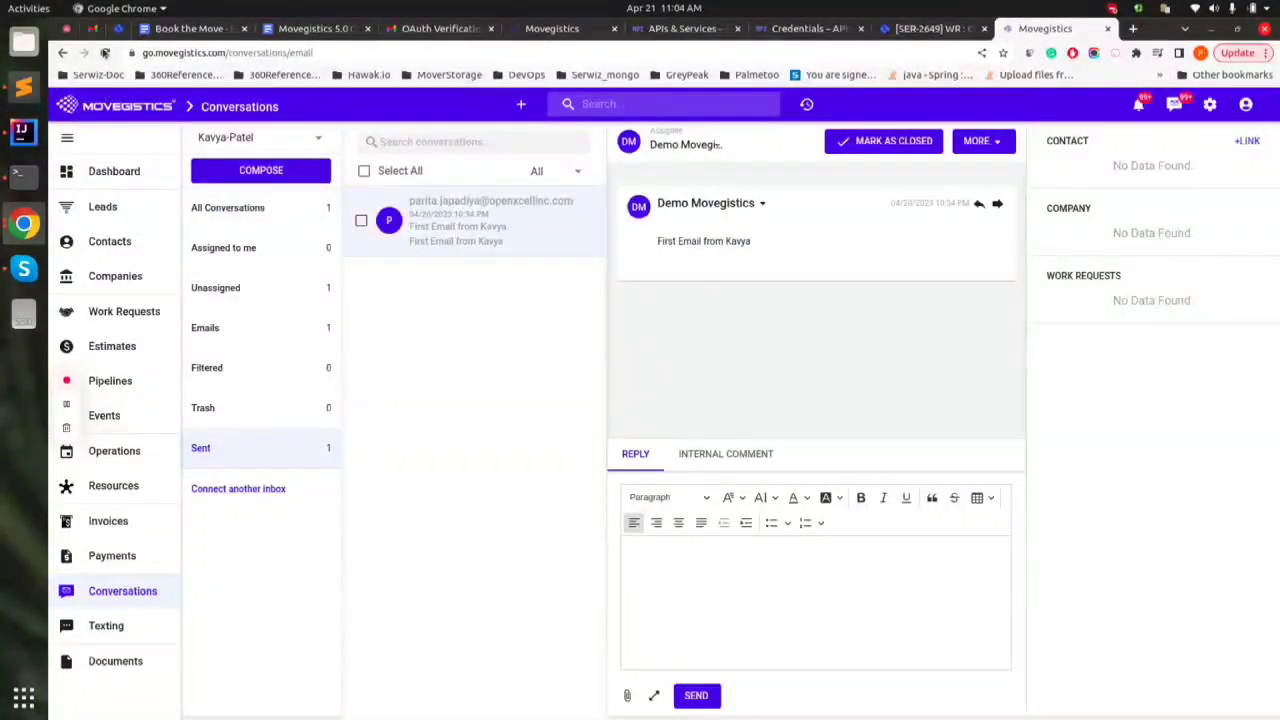
Step: In Gmail, open the 'First Email from Kavya' message and send the reply 'Okay Got it'
click(100, 28)
click(369, 220)
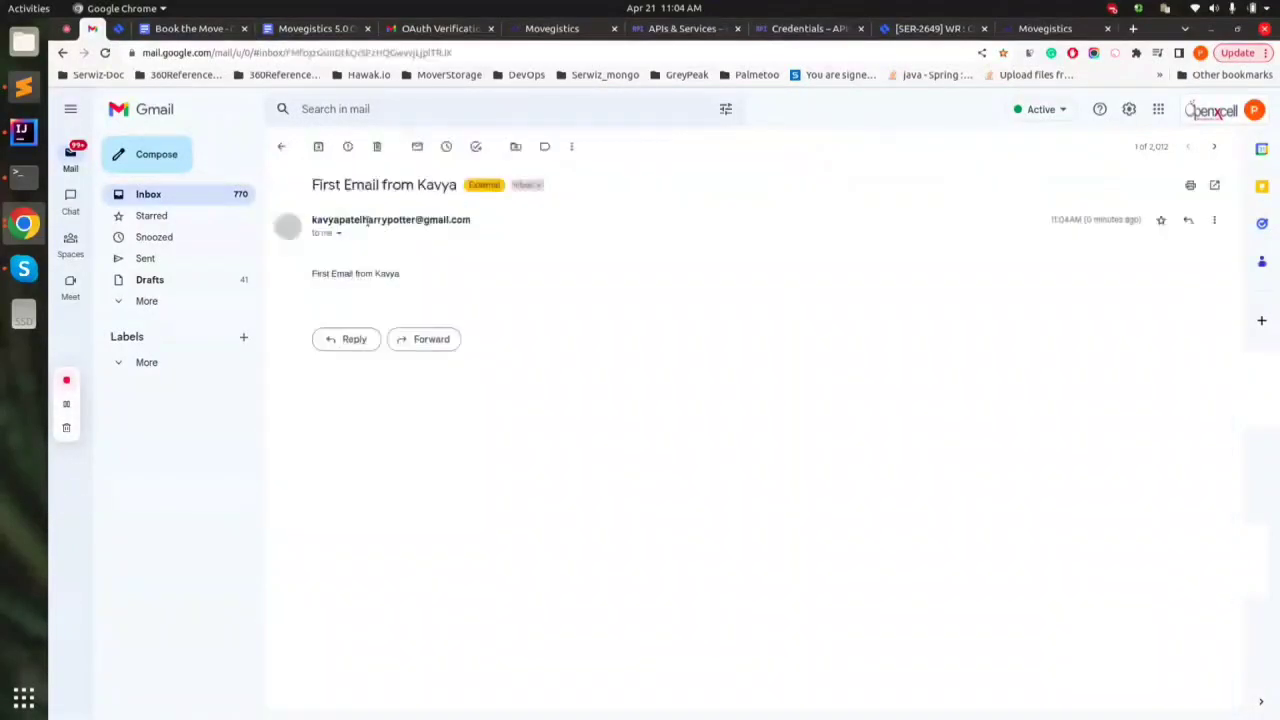
click(341, 345)
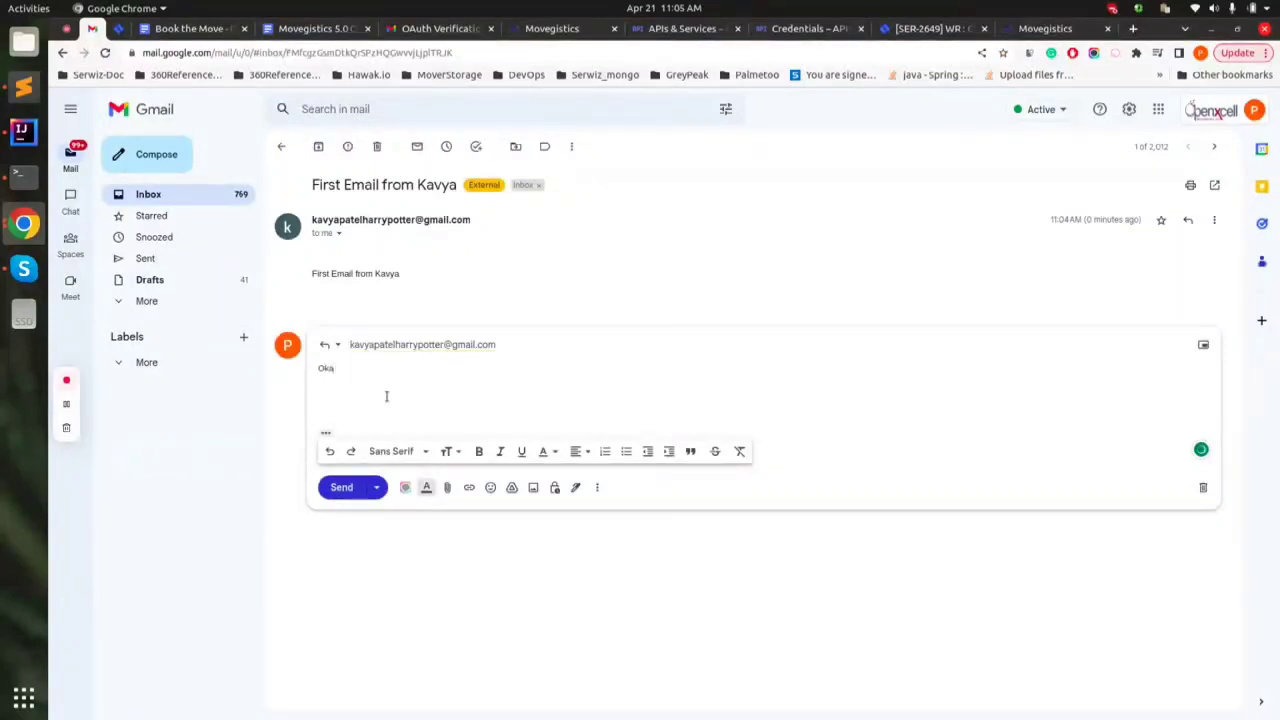
text(Okay Got it)
click(342, 489)
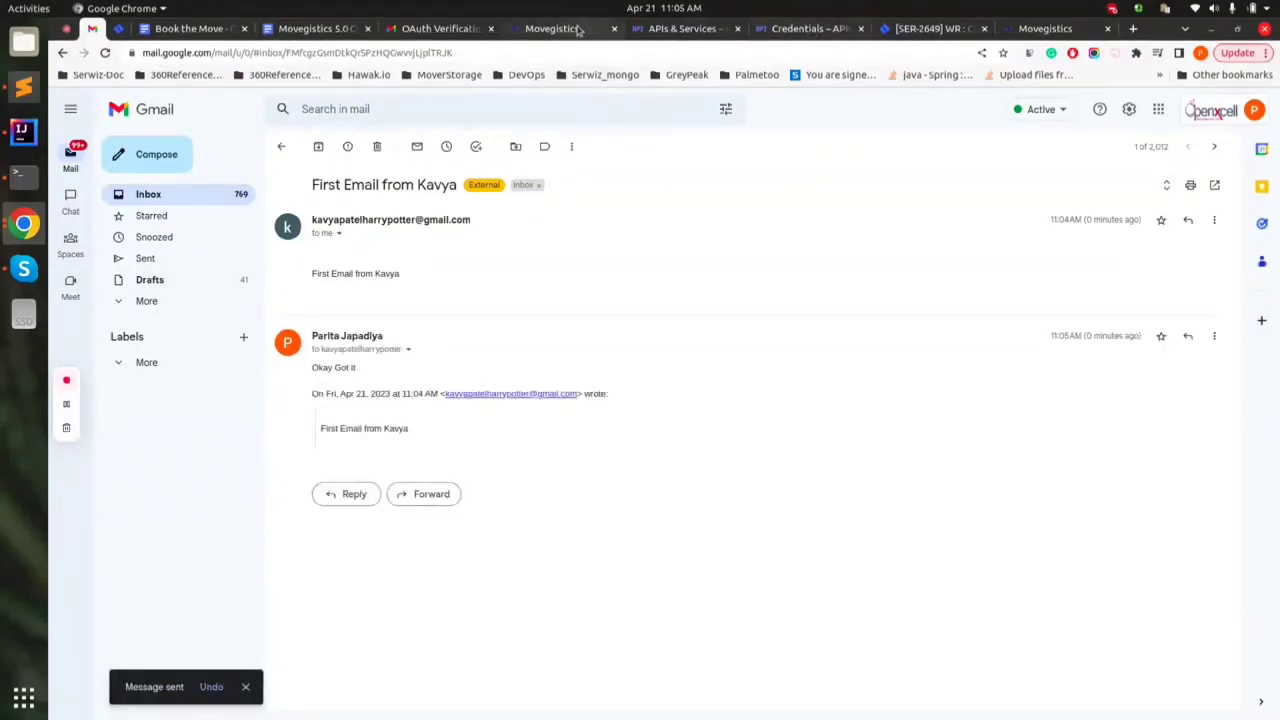
Step: Back in the conversations module, browse the inbox folders and open the conversation containing the Gmail reply
click(1036, 29)
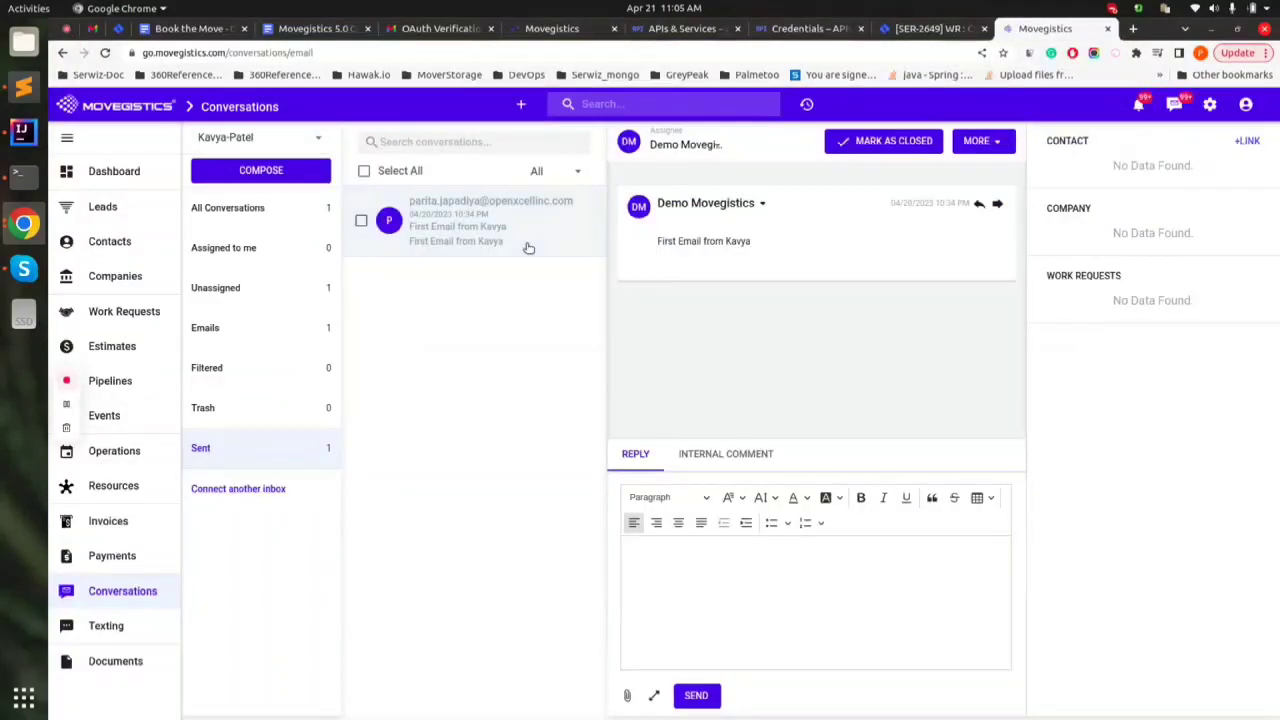
click(300, 221)
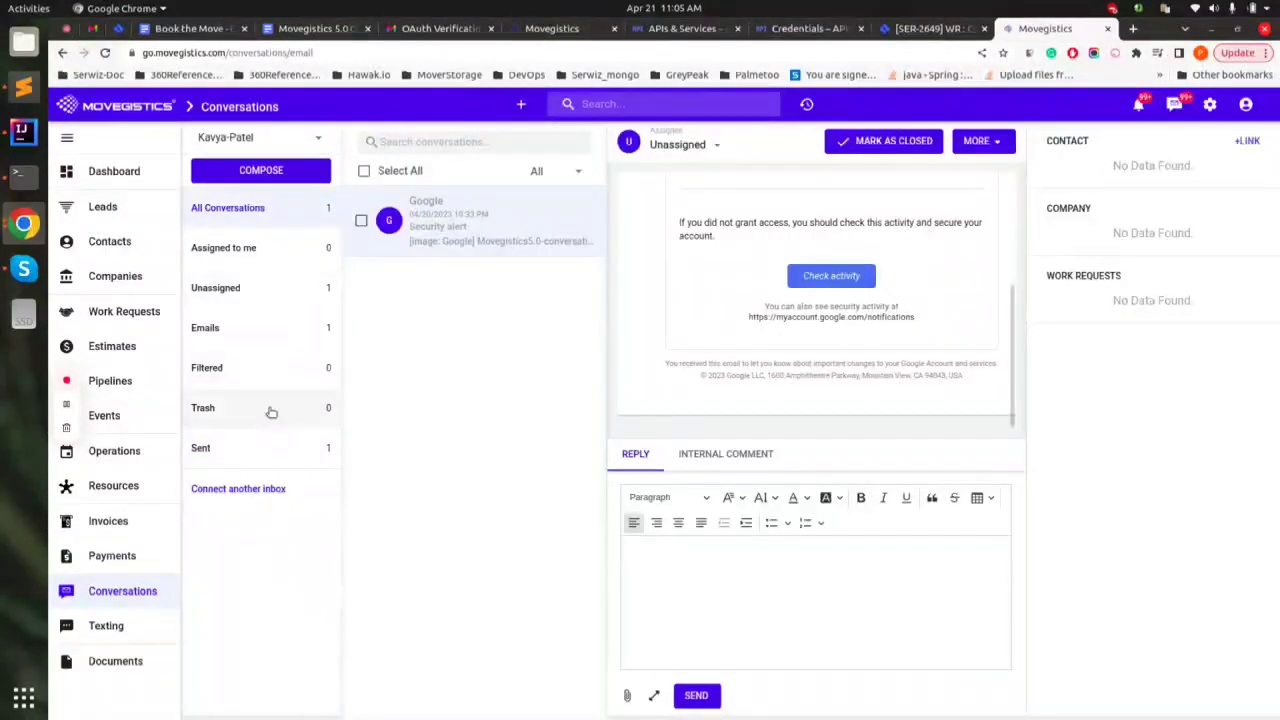
click(271, 446)
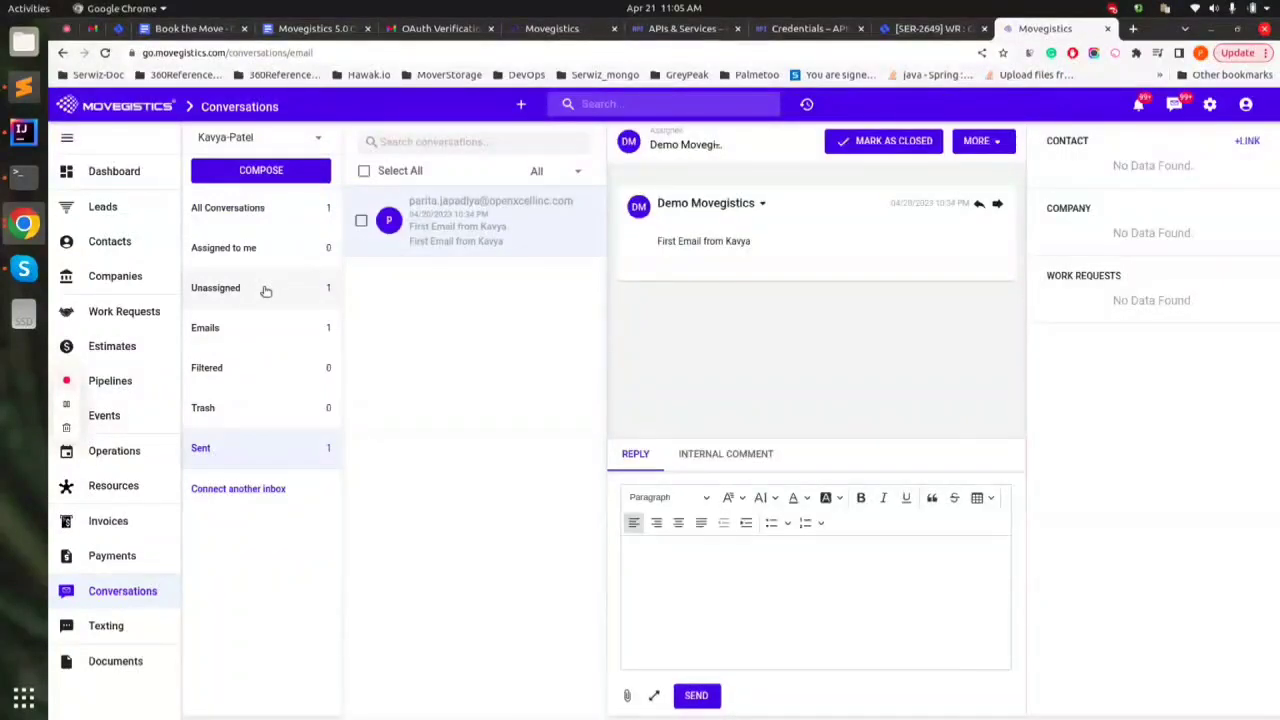
click(266, 290)
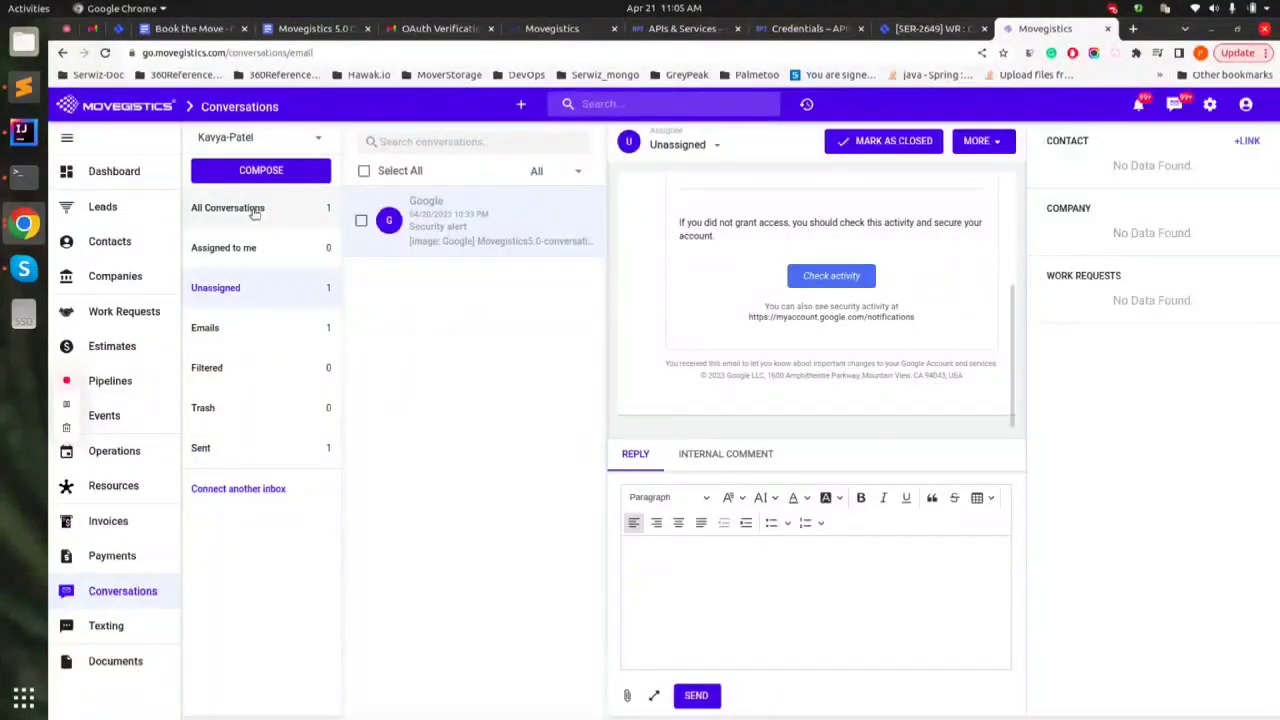
click(255, 212)
click(224, 285)
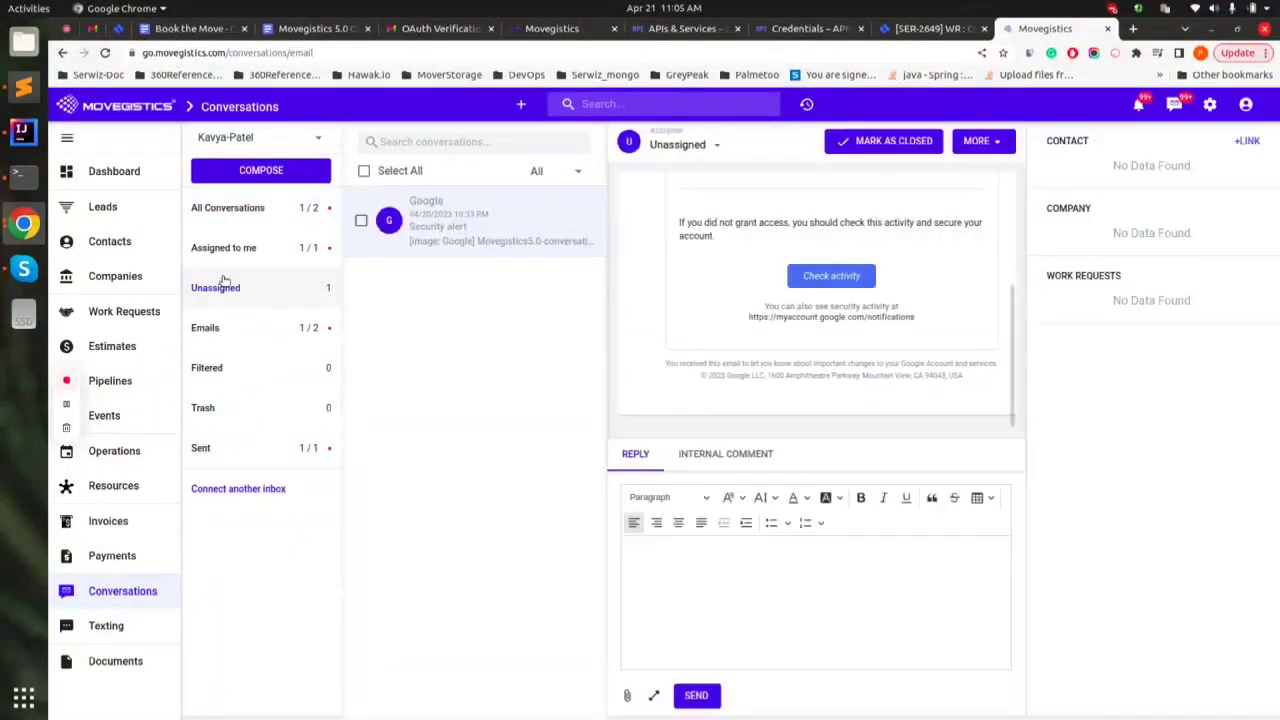
click(255, 227)
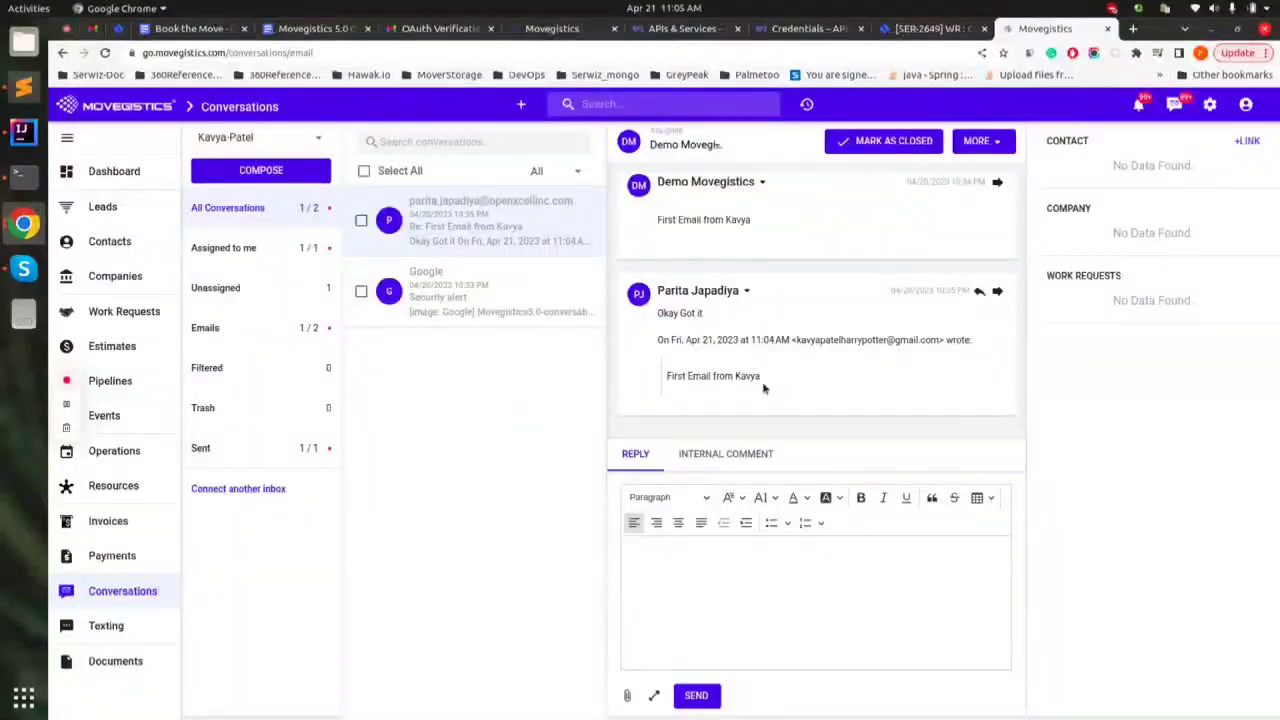
Step: Reply to the conversation from the personal inbox with the message 'Reply to this email'
click(728, 463)
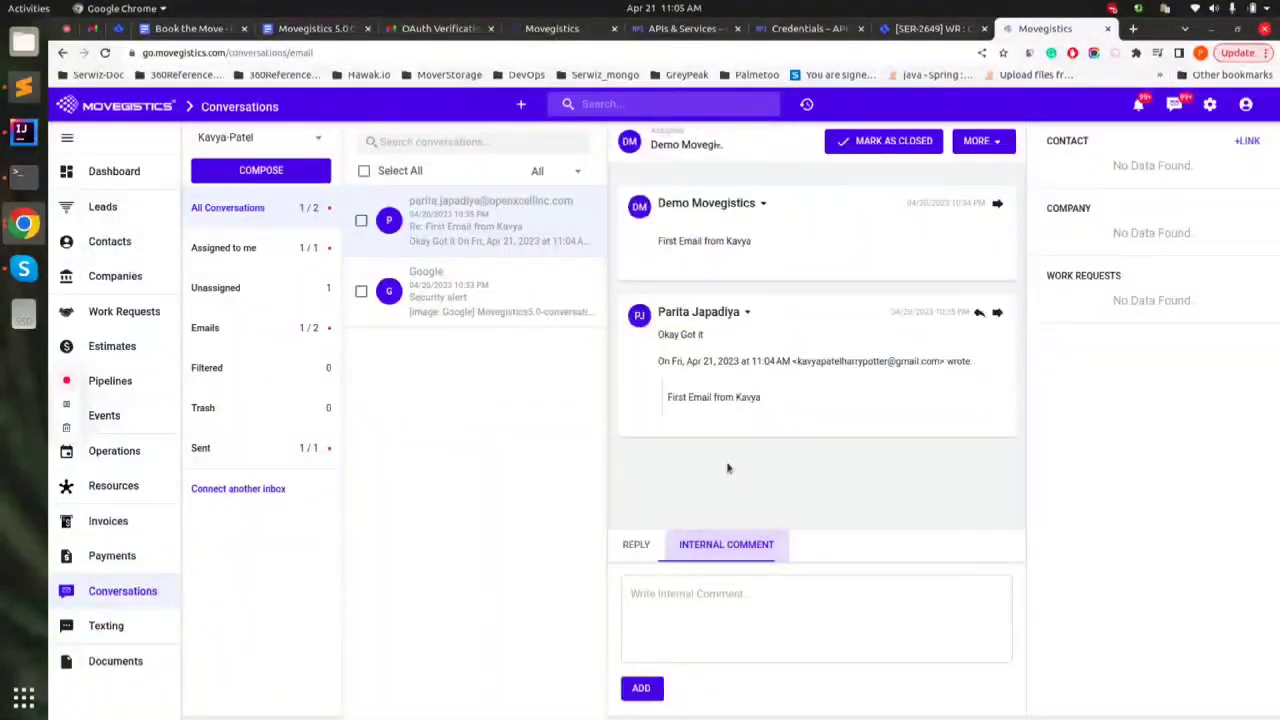
click(711, 587)
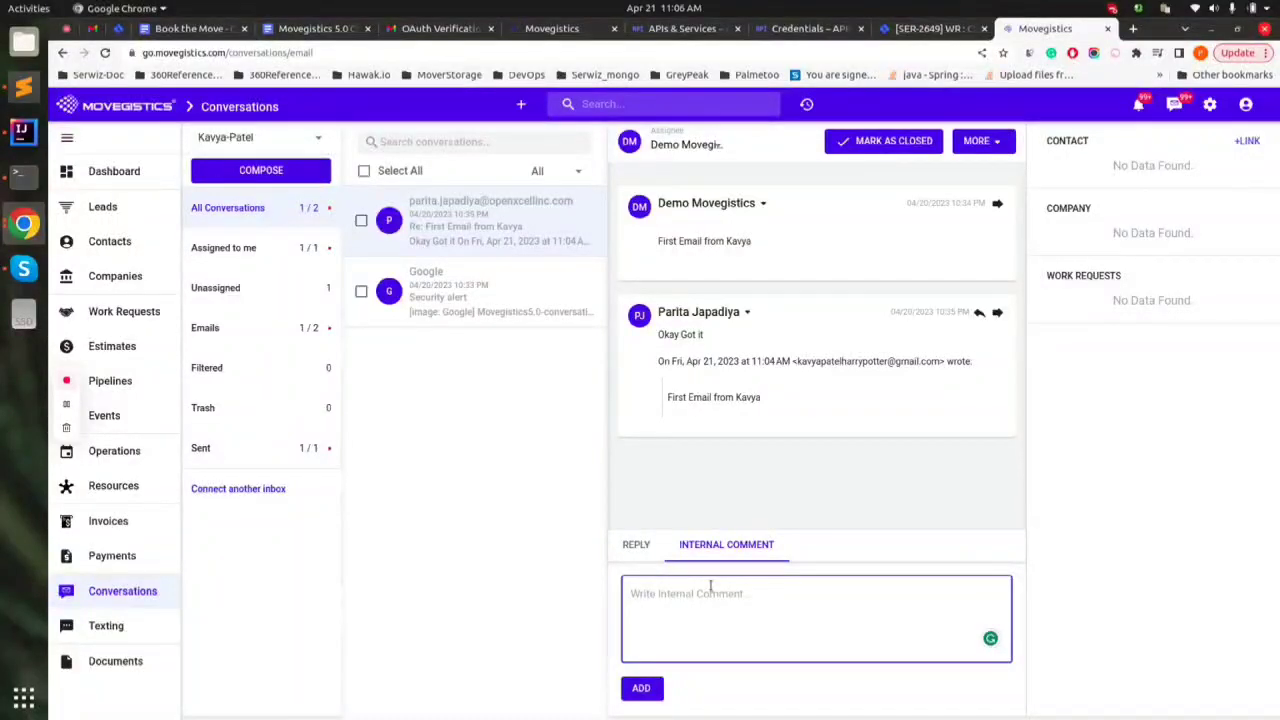
click(640, 546)
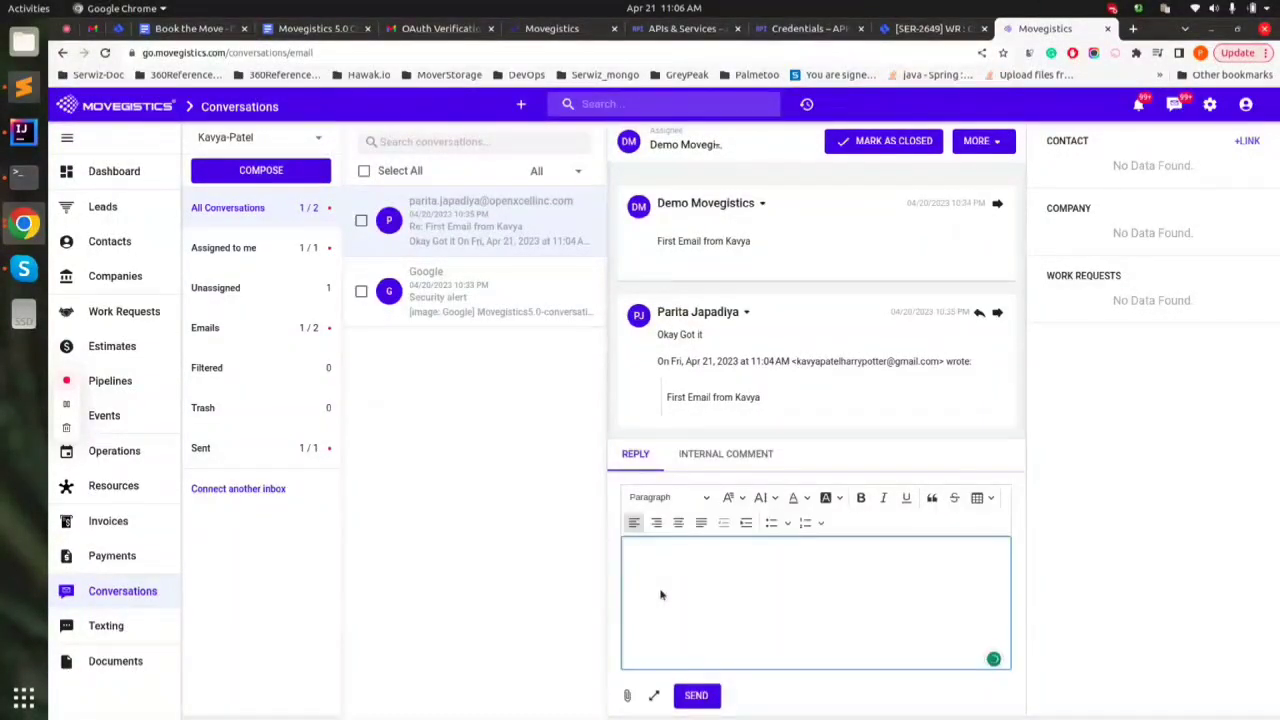
text(Replay)
key(BackSpace)
key(BackSpace)
text(y to this ema)
click(695, 696)
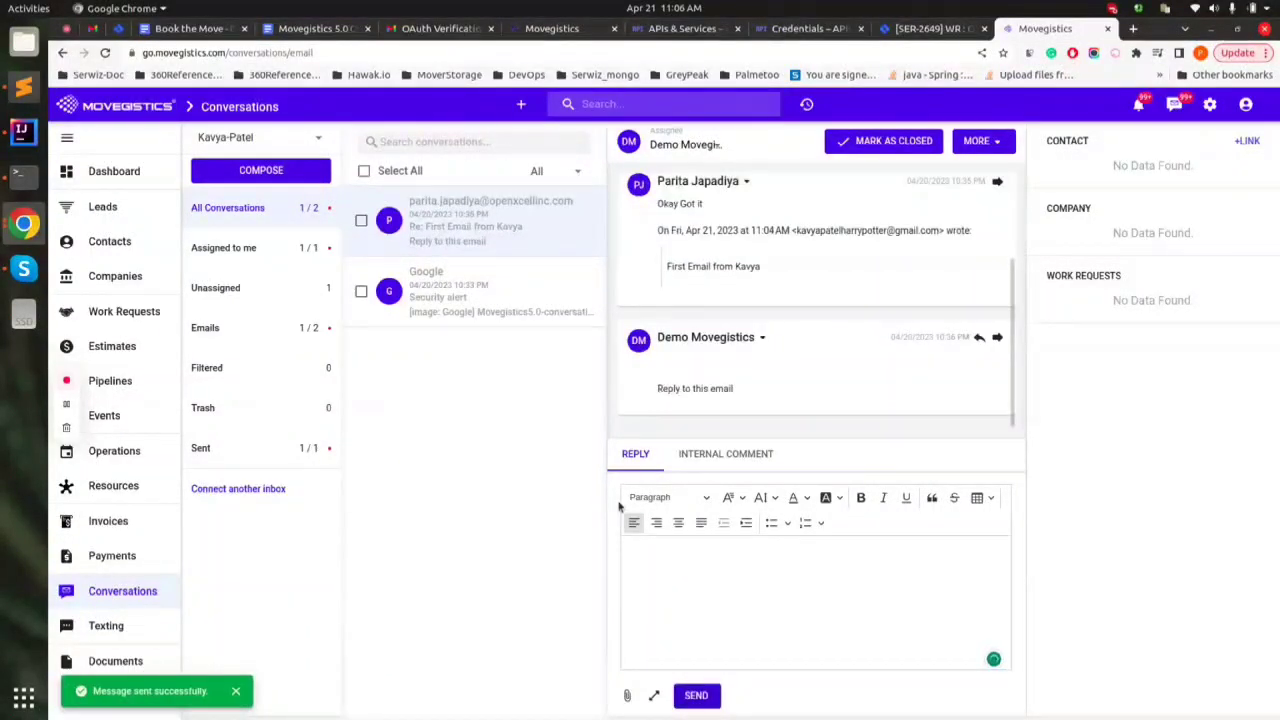
Step: Check the Gmail inbox thread for the reply sent from the personal inbox
click(95, 28)
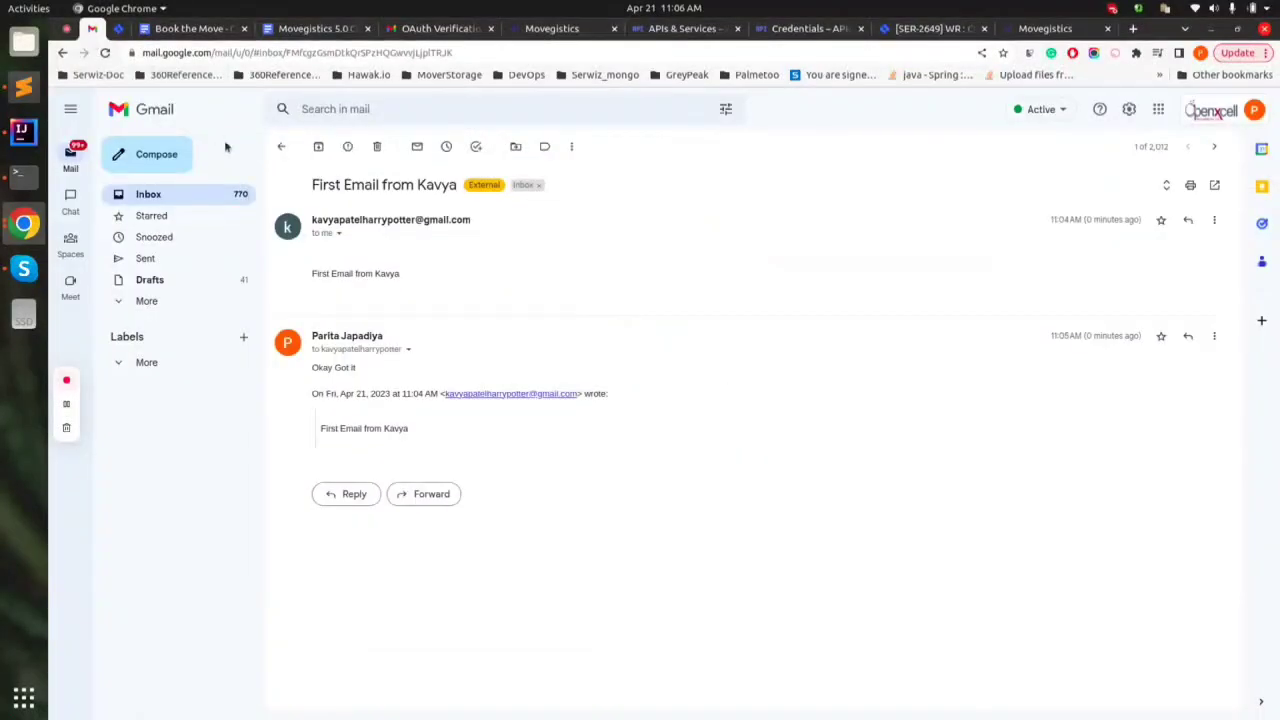
click(281, 146)
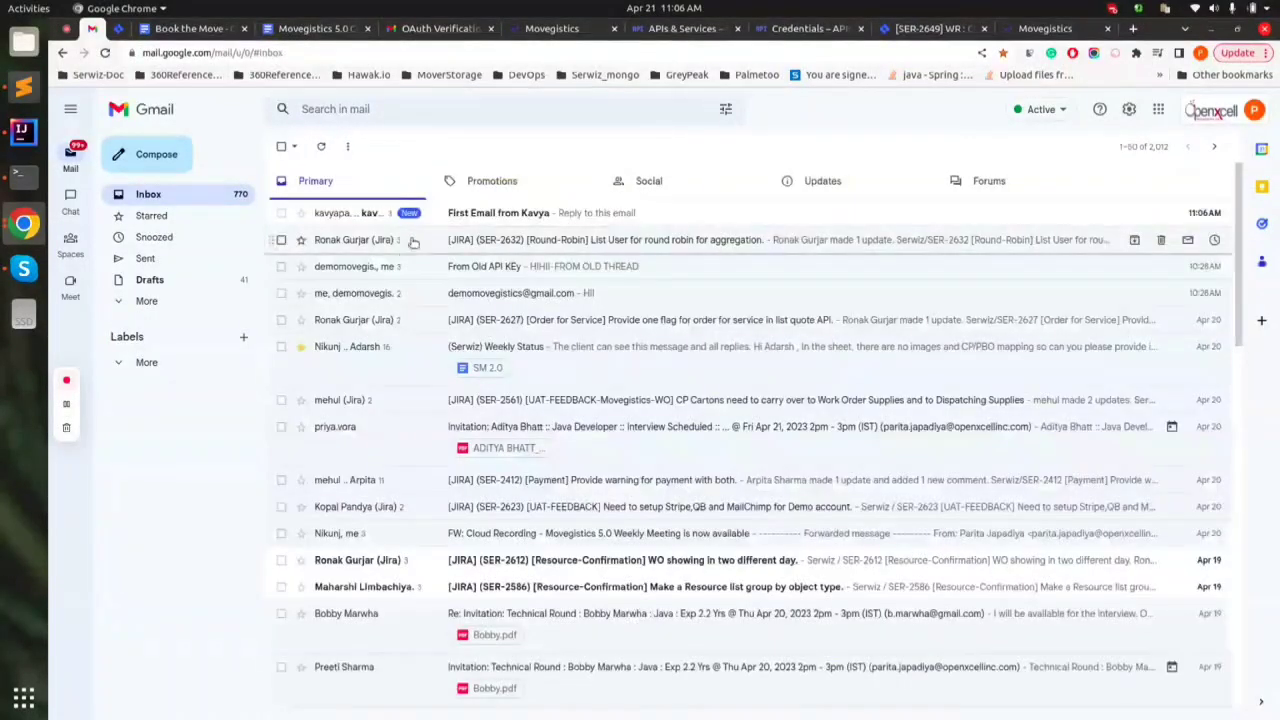
click(489, 214)
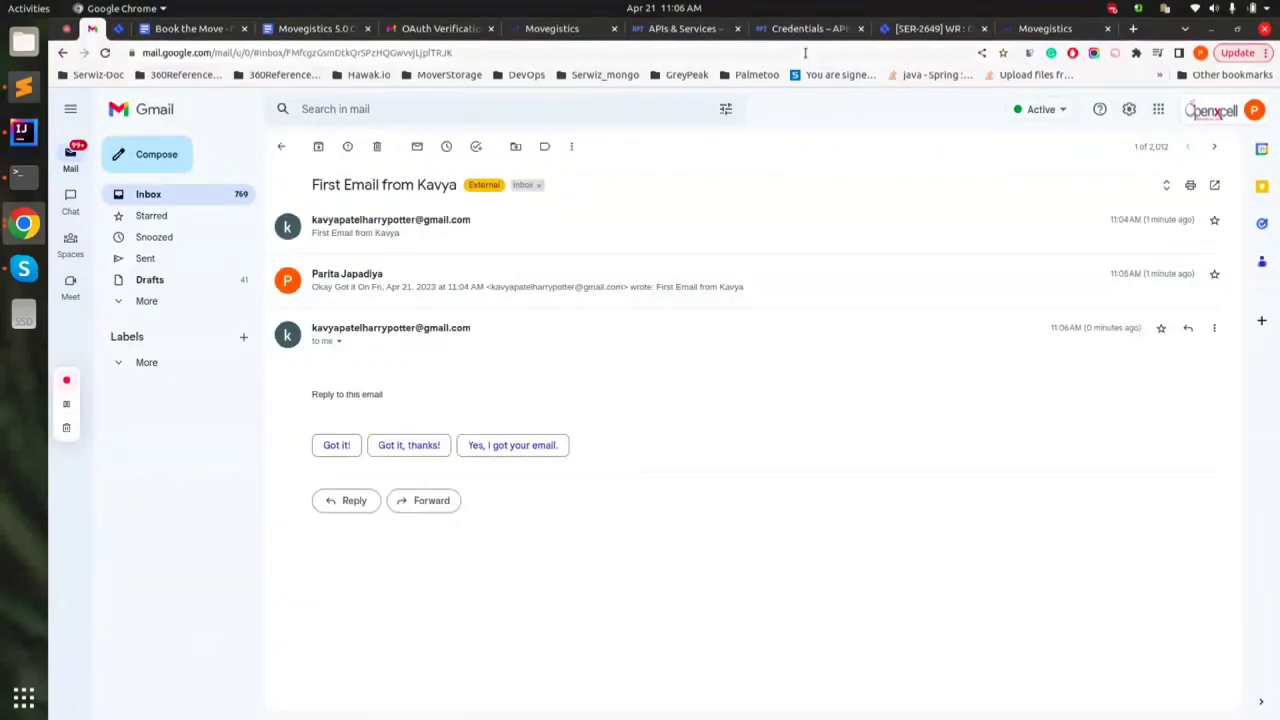
click(1021, 30)
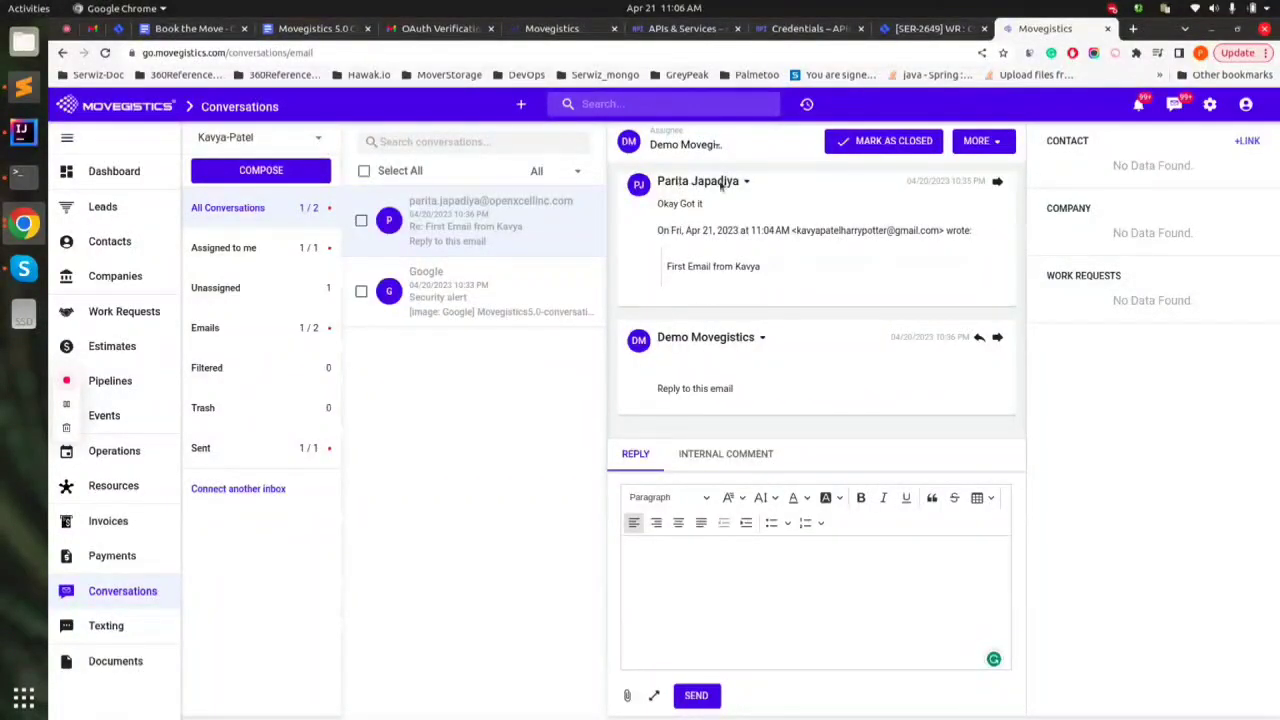
Step: Open the panel for linking an existing contact and close it without saving
click(1248, 142)
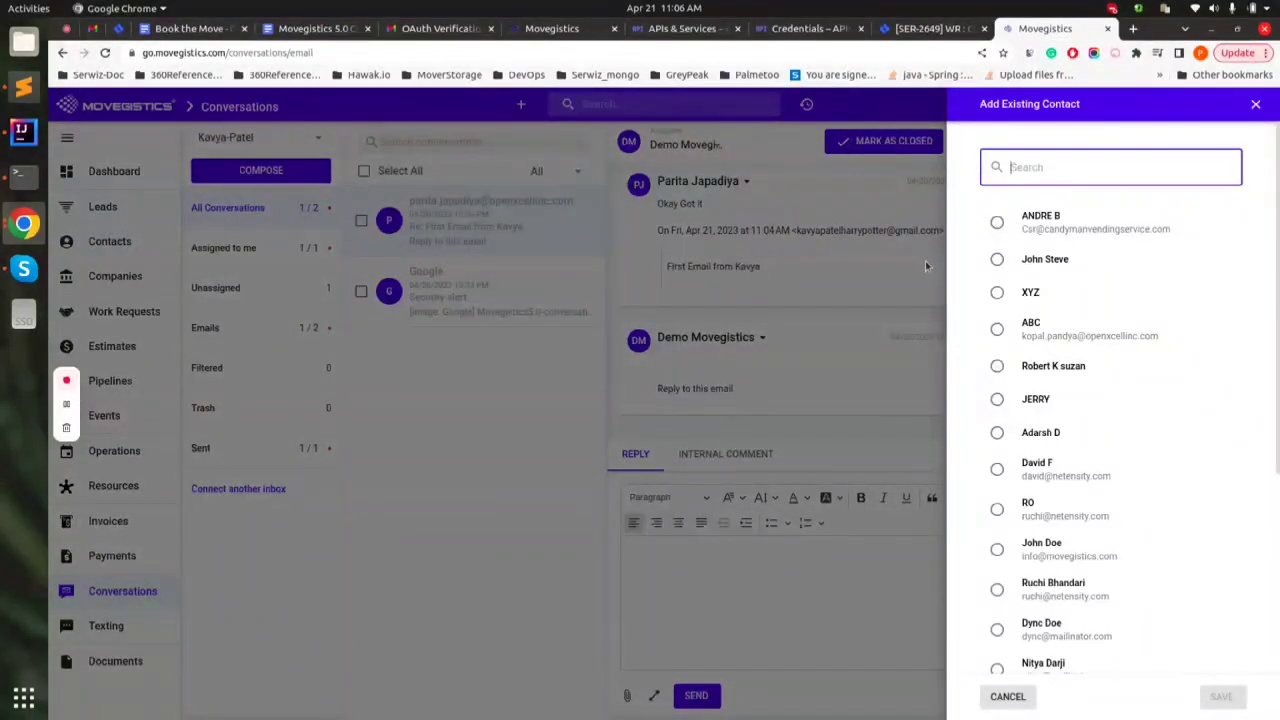
click(1256, 104)
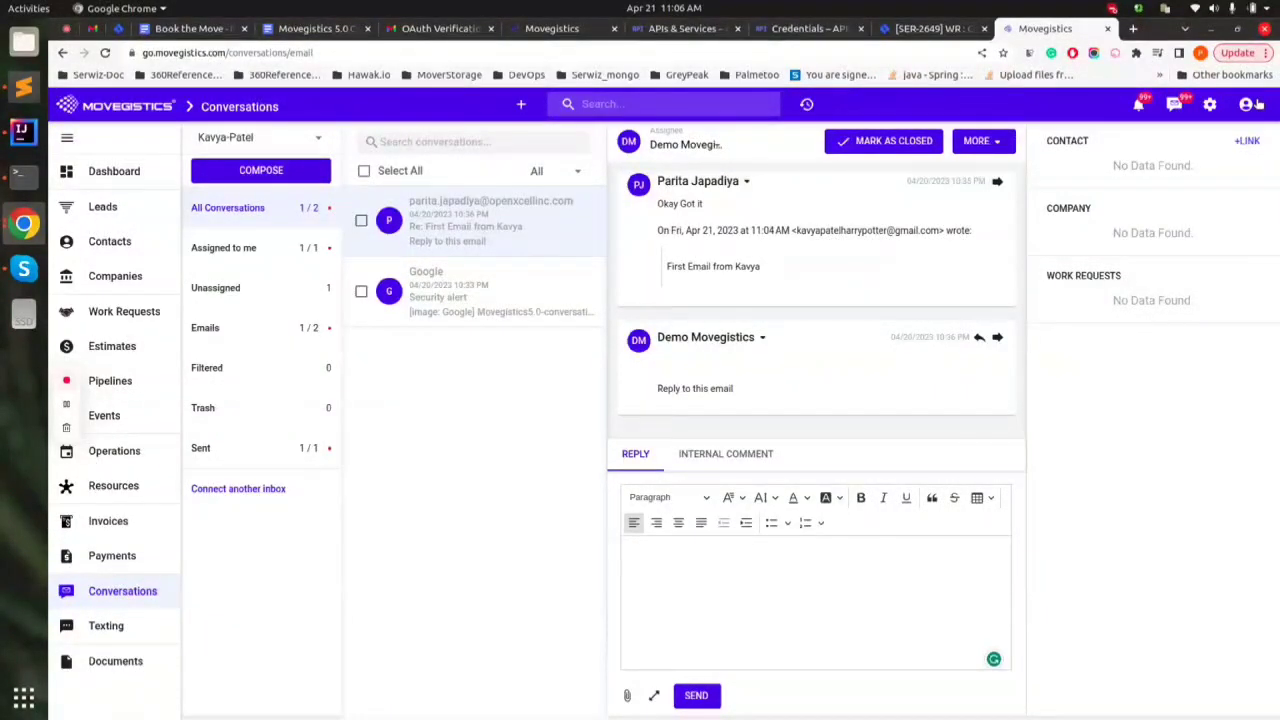
Step: Browse the Unassigned, Assigned to me and Filtered folders of the personal inbox
click(287, 303)
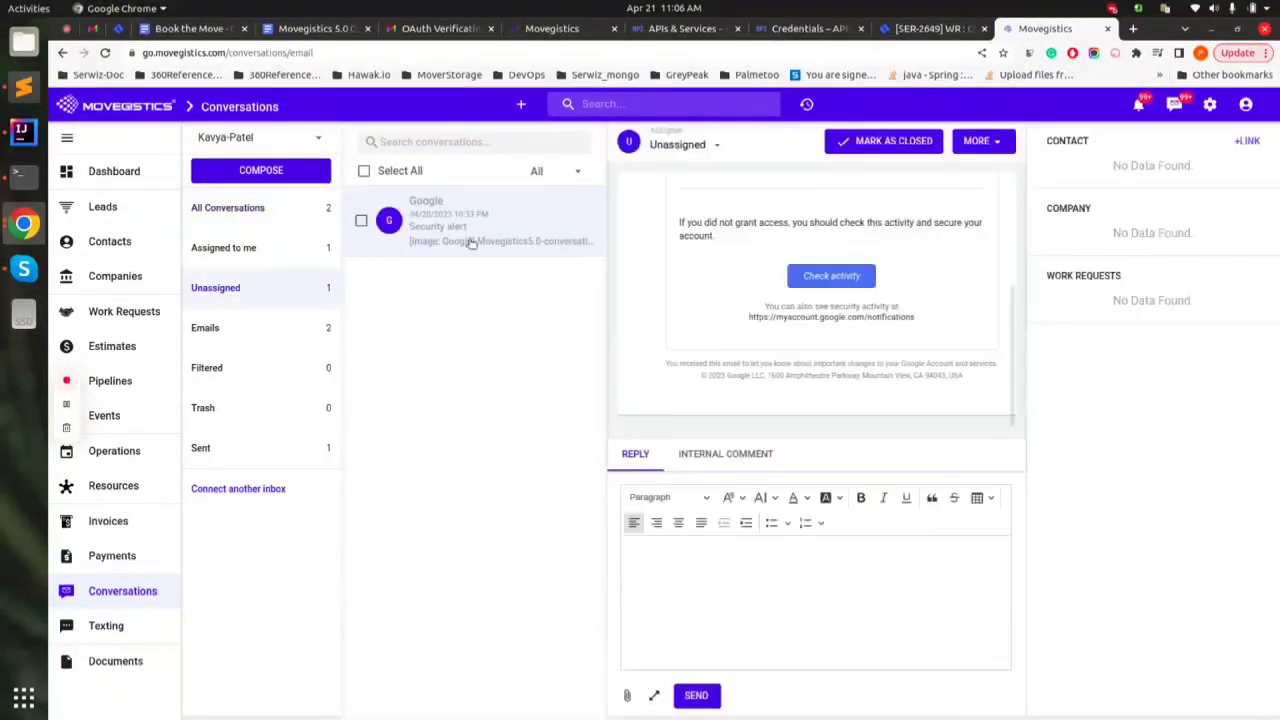
click(330, 253)
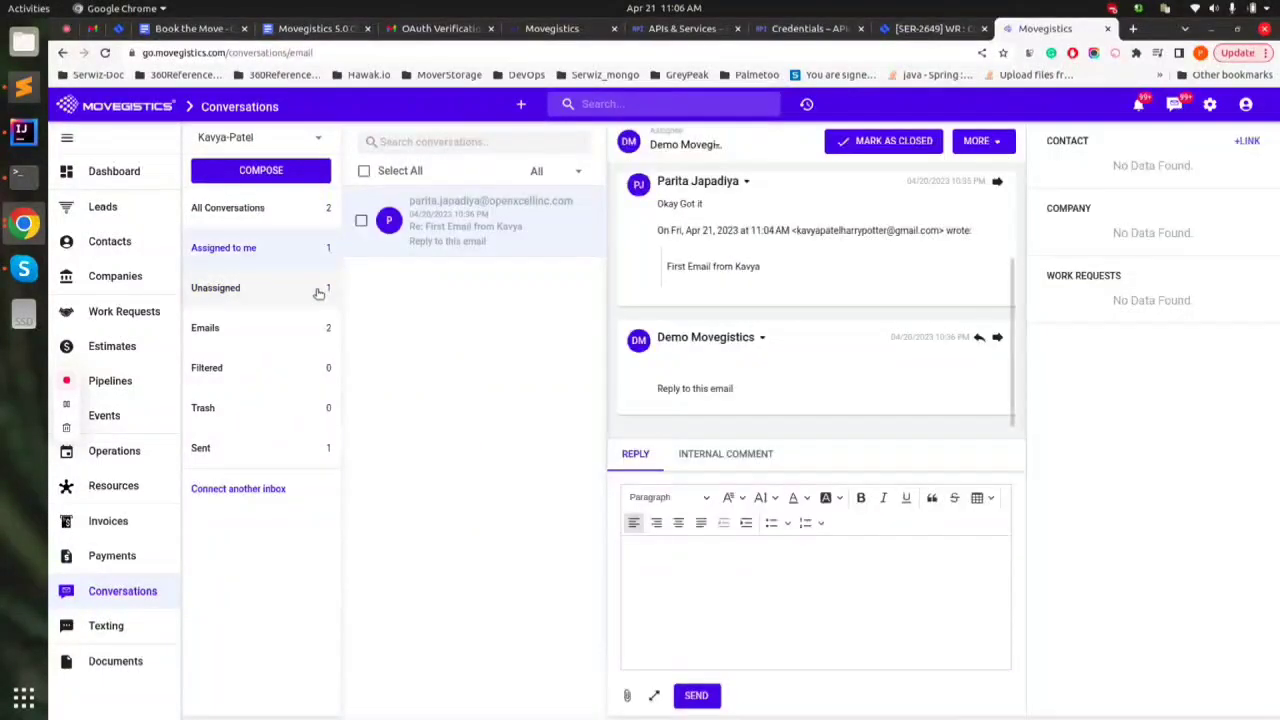
click(318, 294)
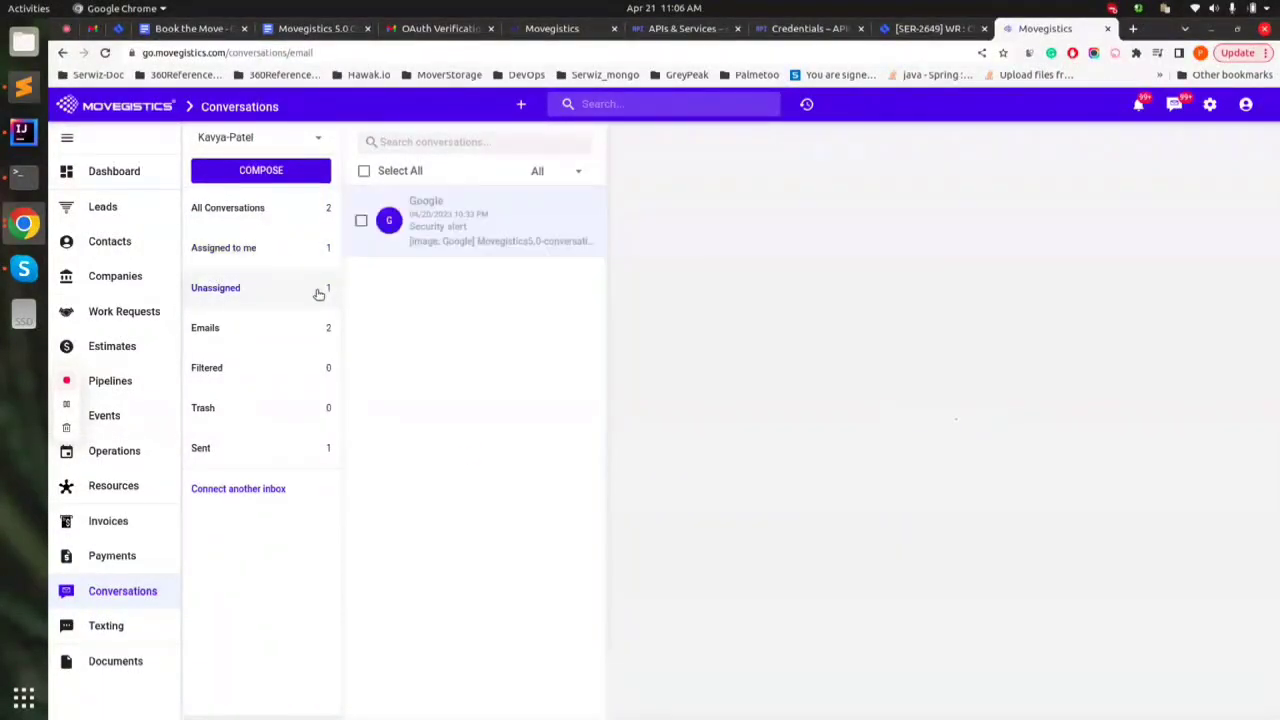
click(305, 384)
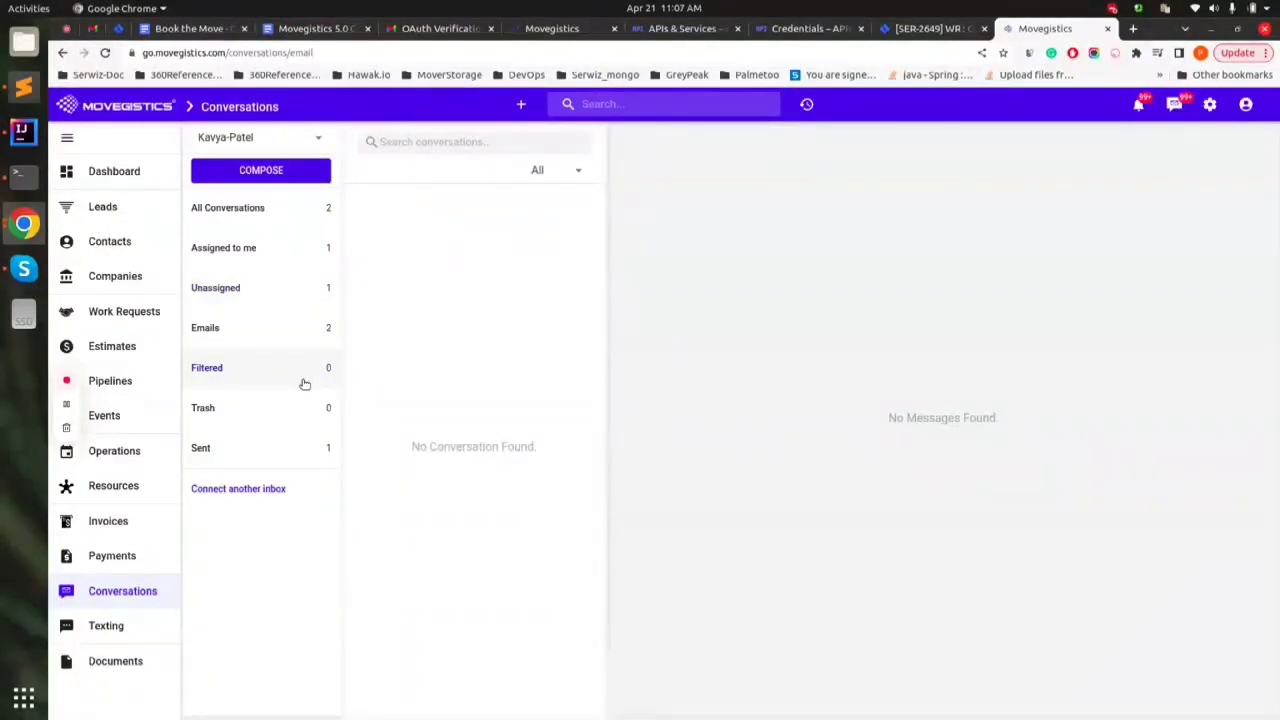
Step: Open the Conversations settings and review the filtering rule options
click(1210, 105)
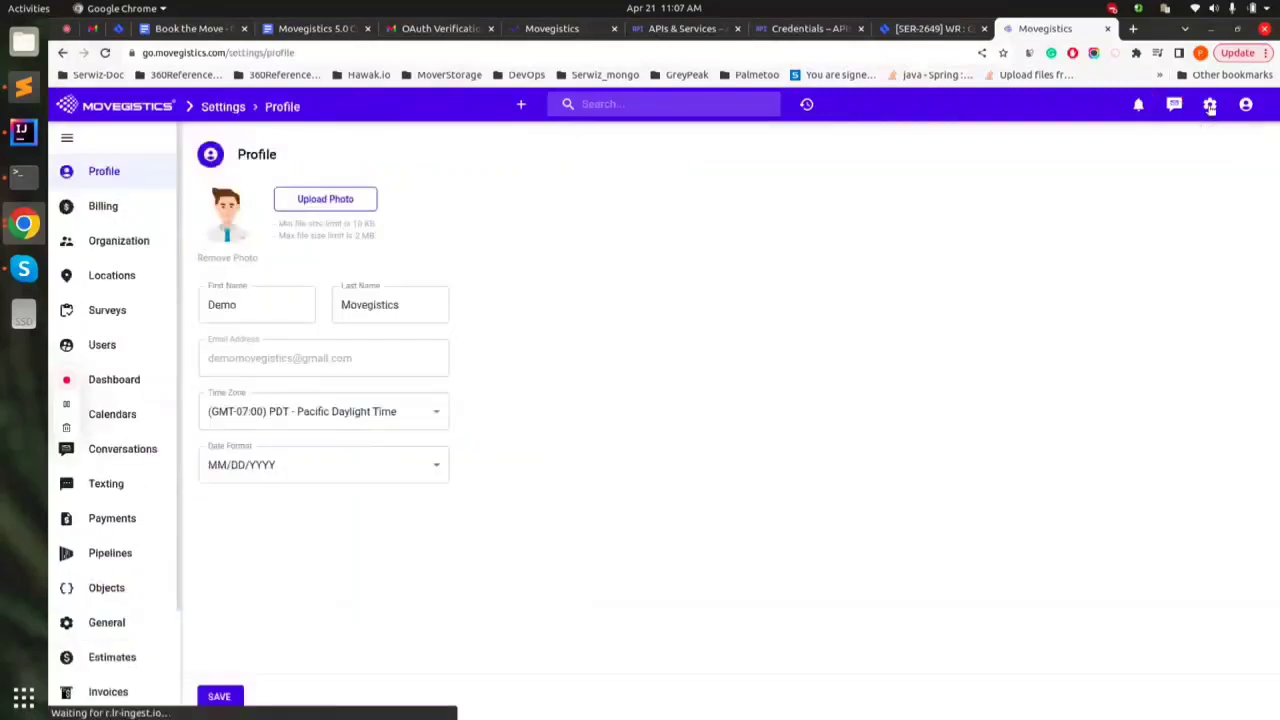
click(139, 444)
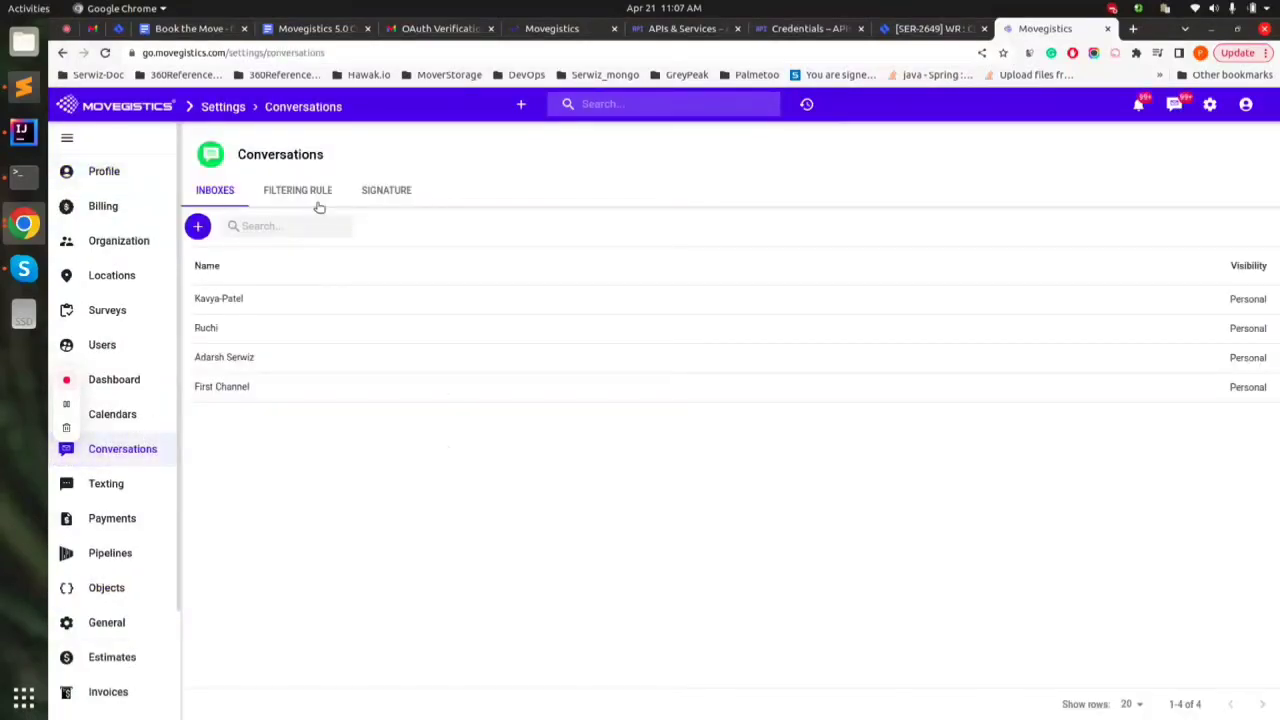
click(316, 204)
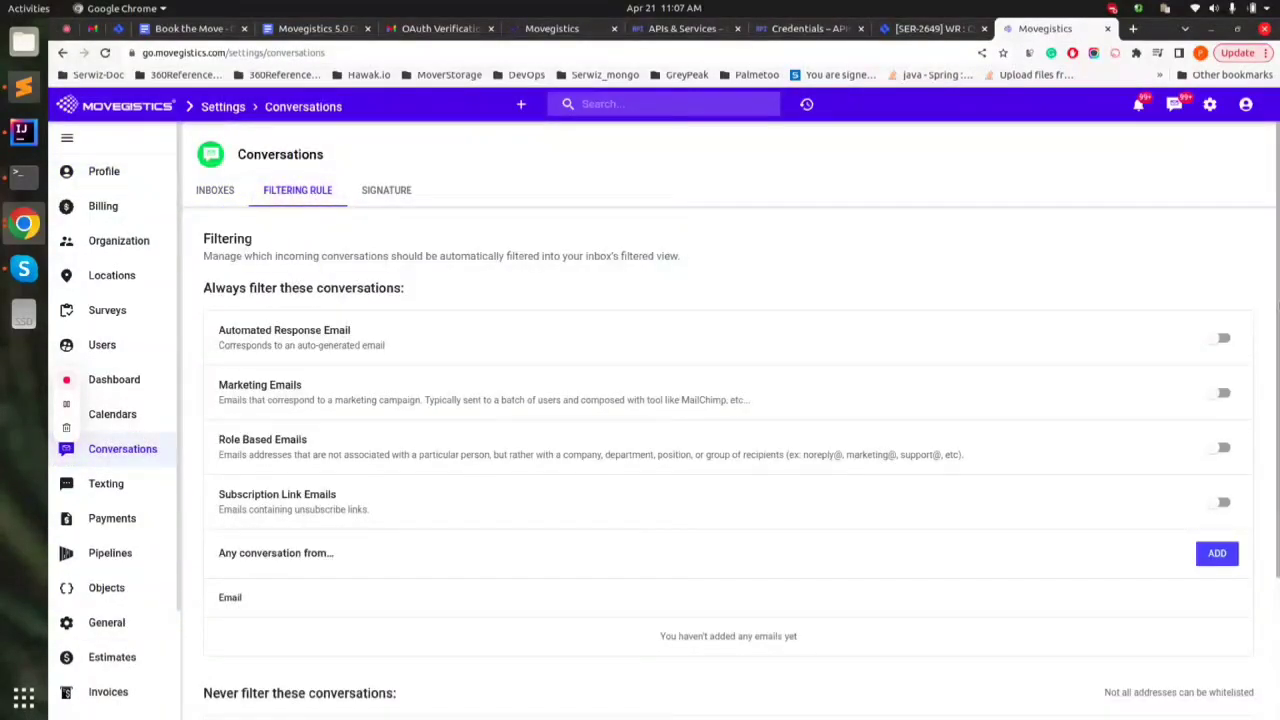
scroll(1000, 271, down, 1)
scroll(728, 420, down, 2)
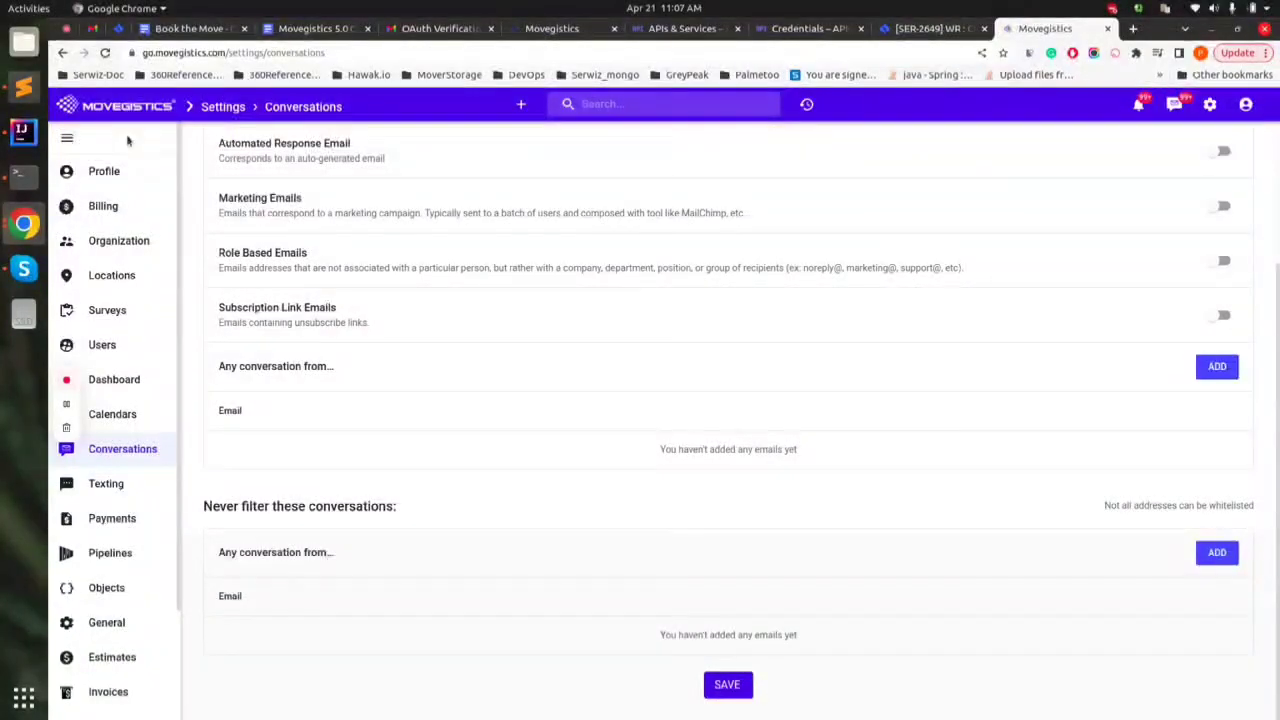
Step: Return to the conversations module and switch the inbox selector back to the personal inbox
click(125, 106)
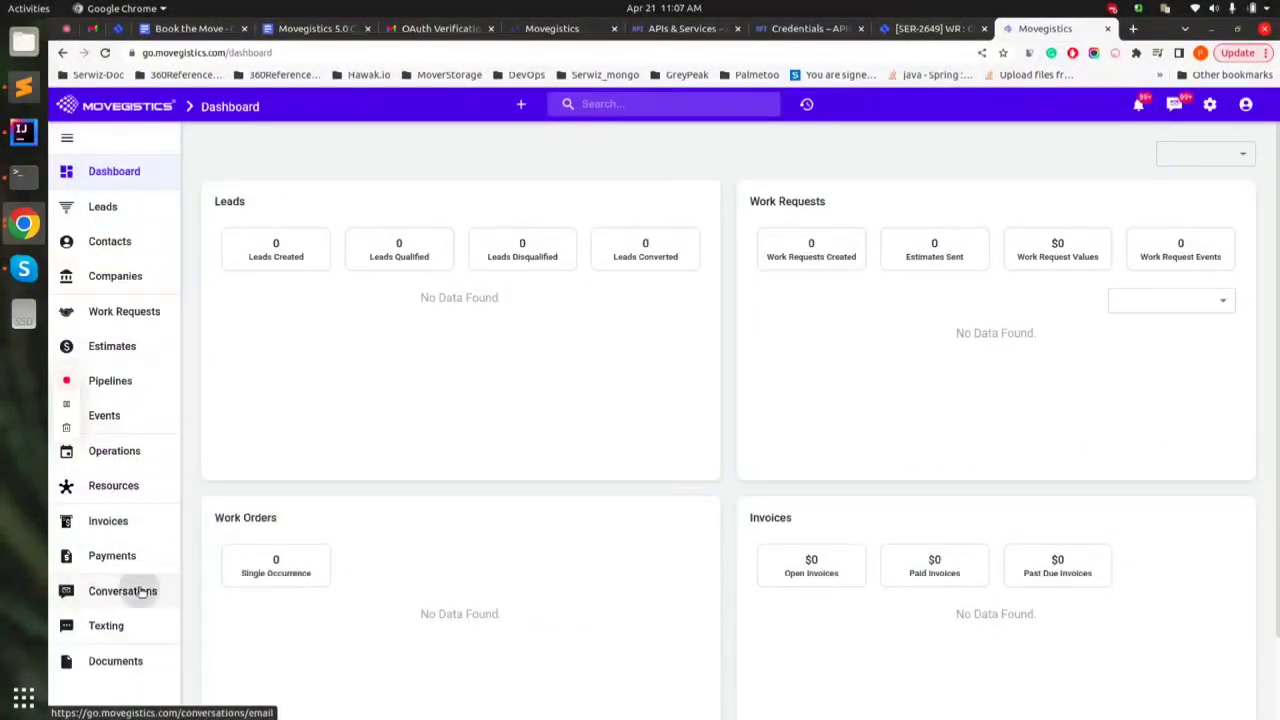
click(130, 590)
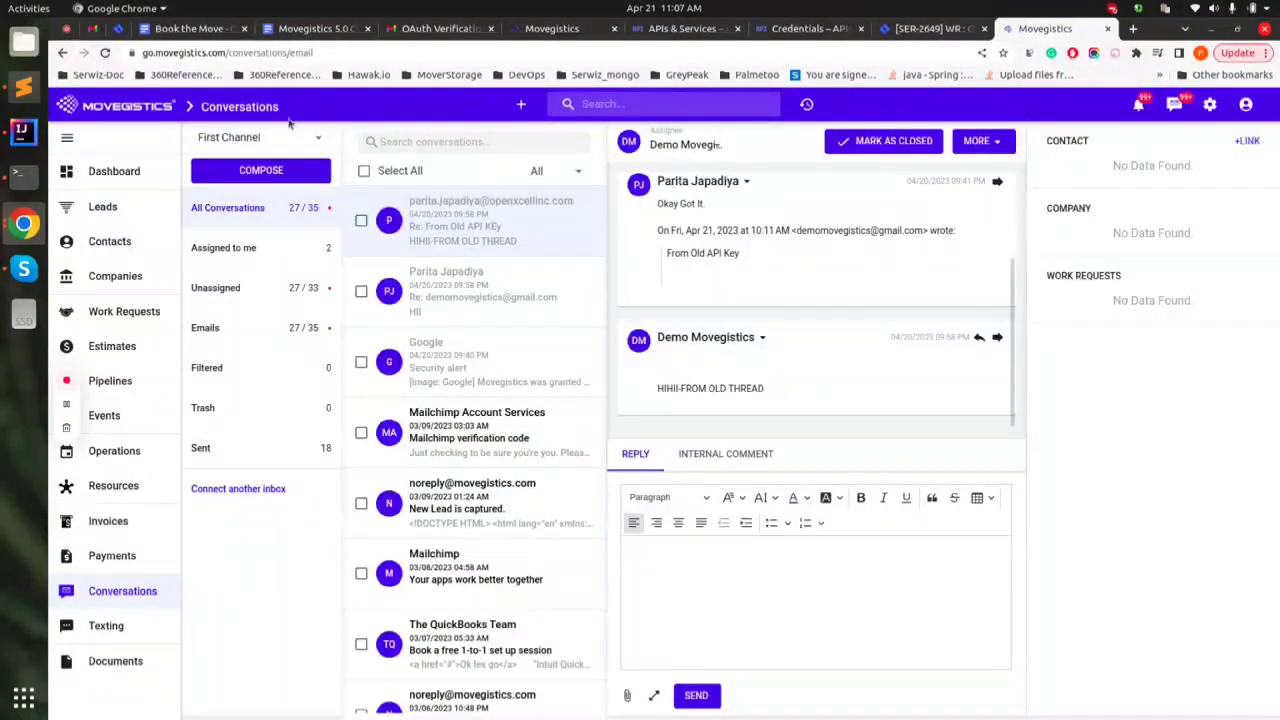
click(288, 139)
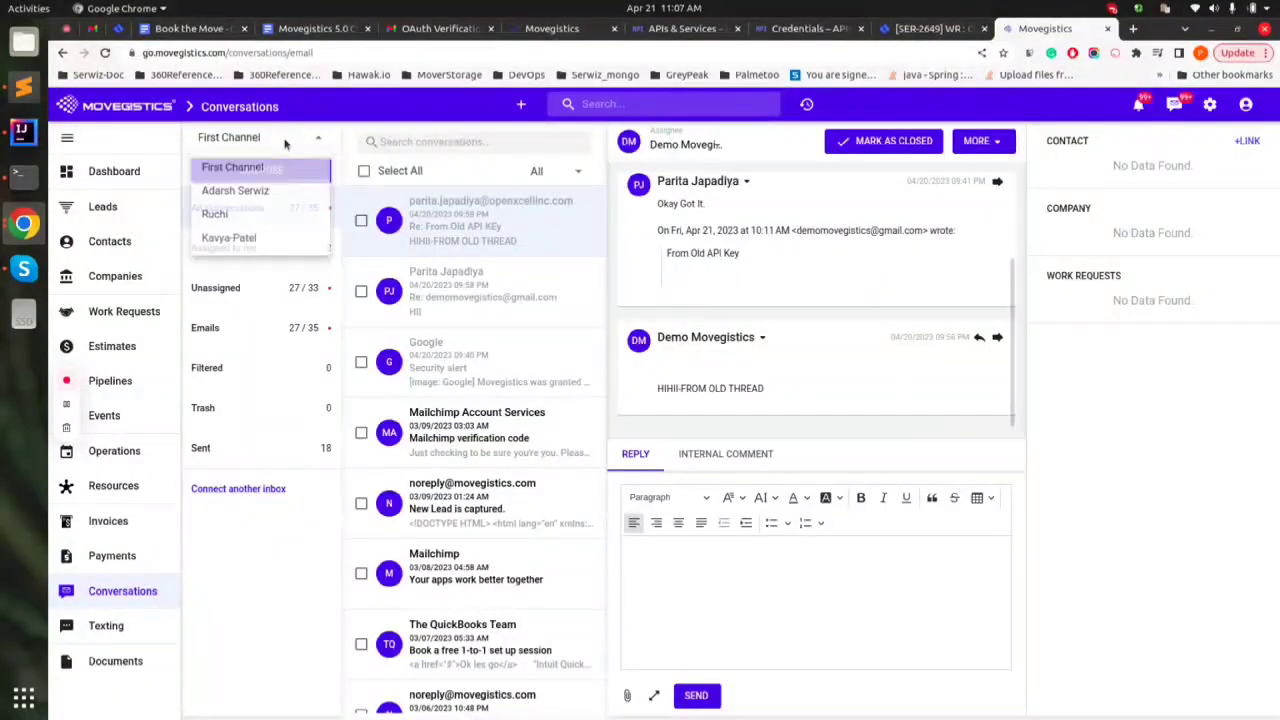
click(269, 241)
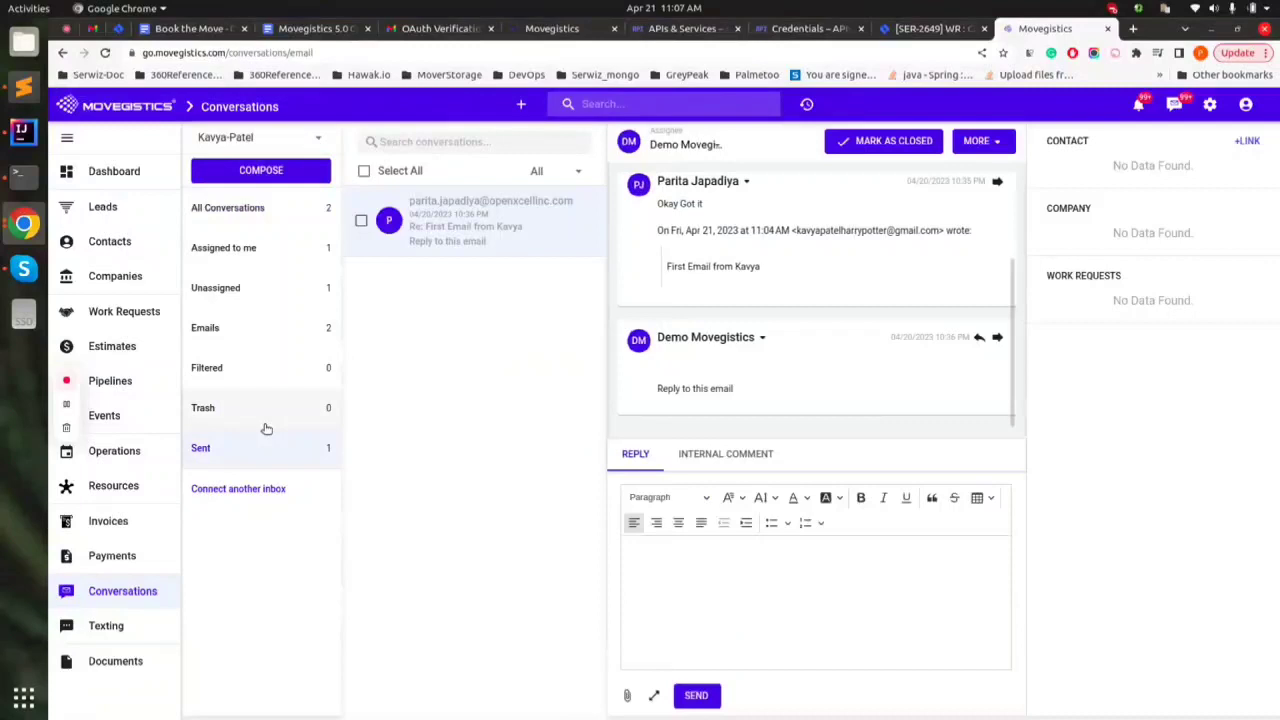
Step: Move the Google security alert conversation to the trash
click(266, 410)
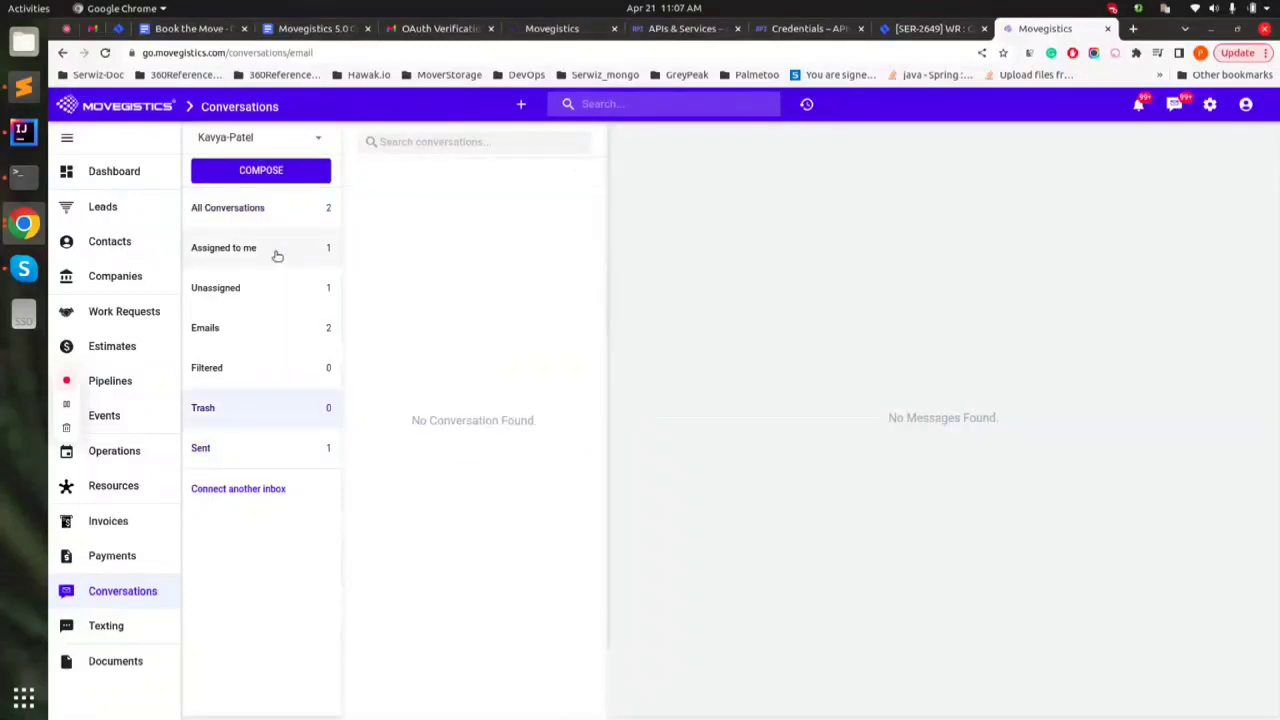
click(277, 210)
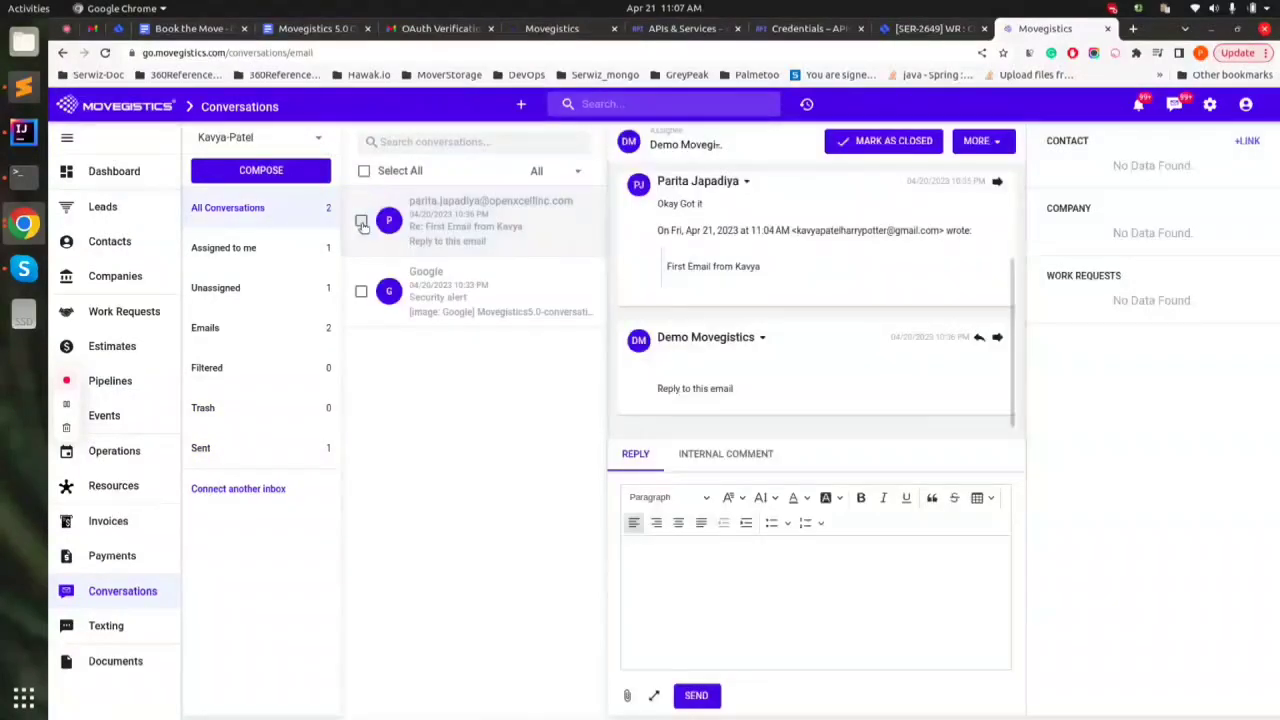
click(362, 291)
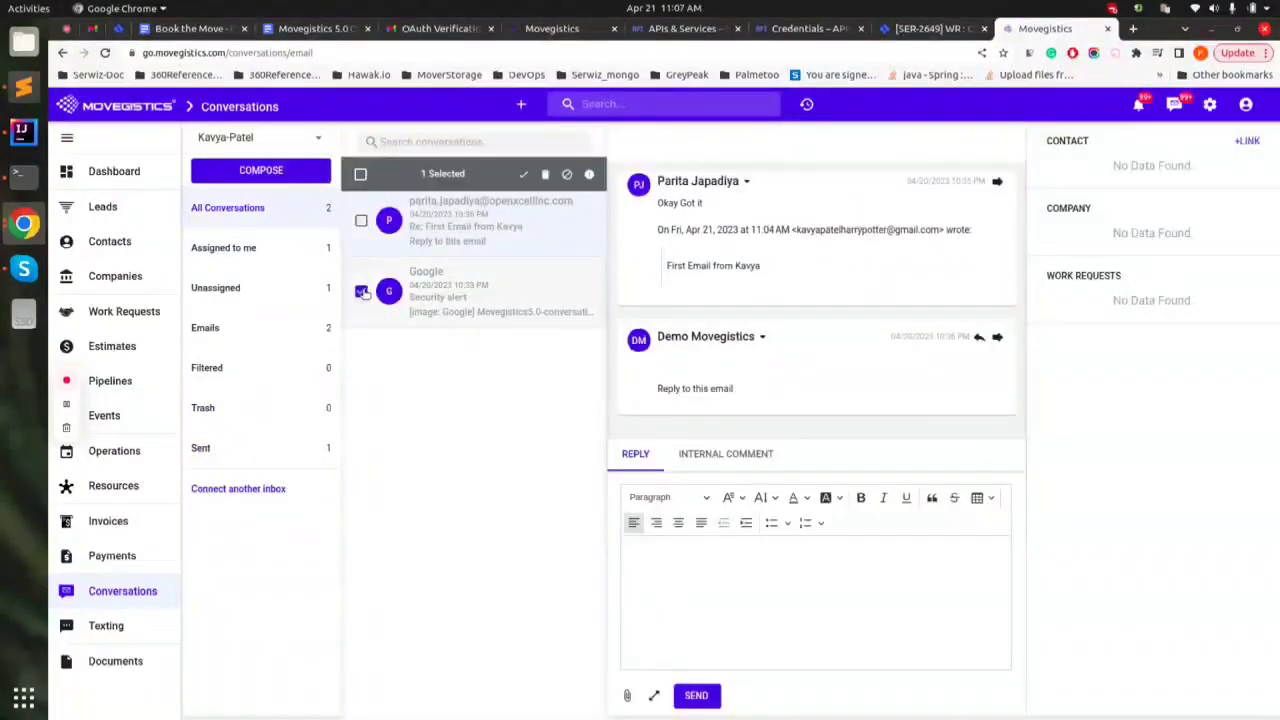
click(545, 174)
click(735, 440)
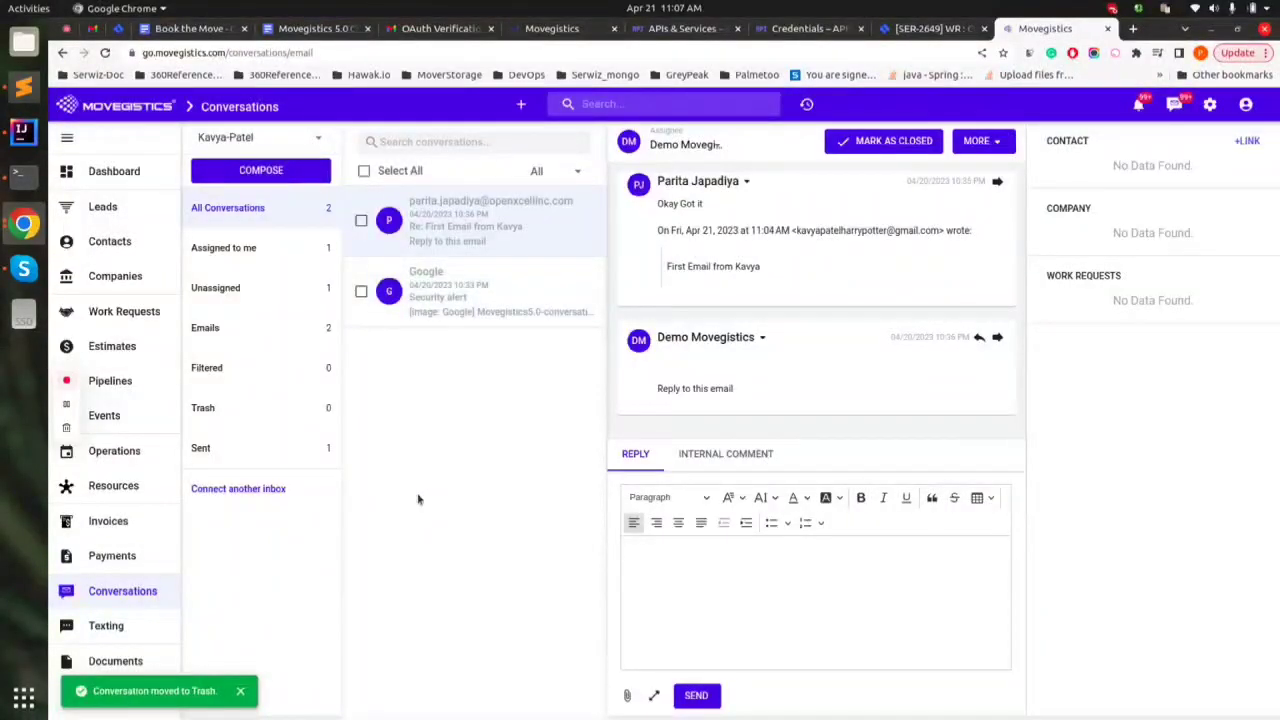
Step: Open the Trash folder, view the trashed conversation's options, and return to All Conversations
click(287, 418)
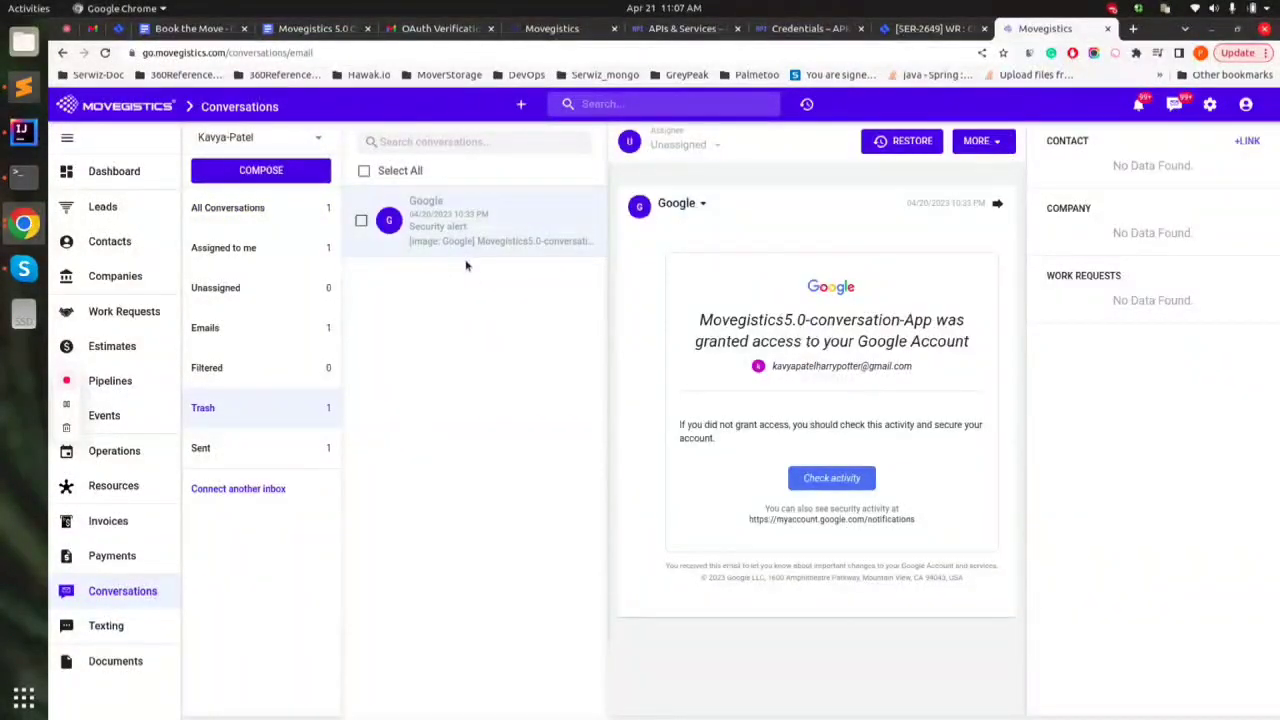
click(996, 148)
click(869, 181)
click(303, 208)
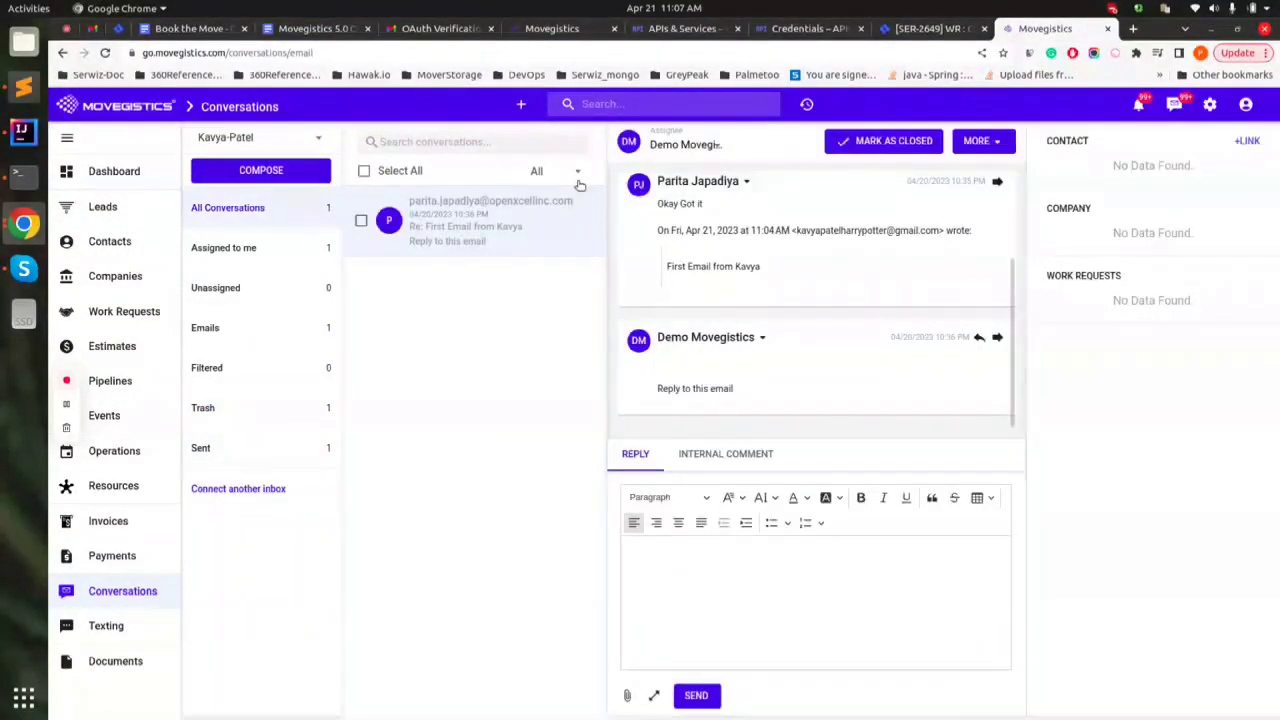
Step: Review the open conversation's More actions and the All/Open/Closed status filter options
click(987, 146)
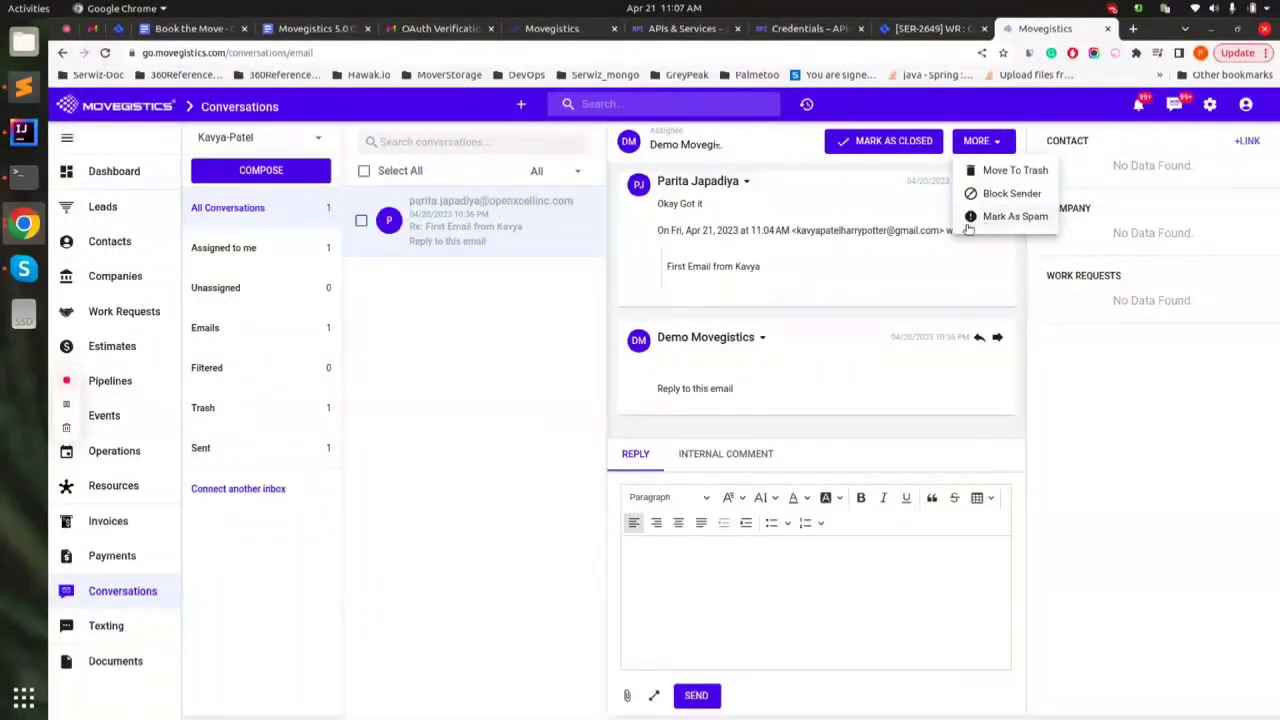
click(585, 177)
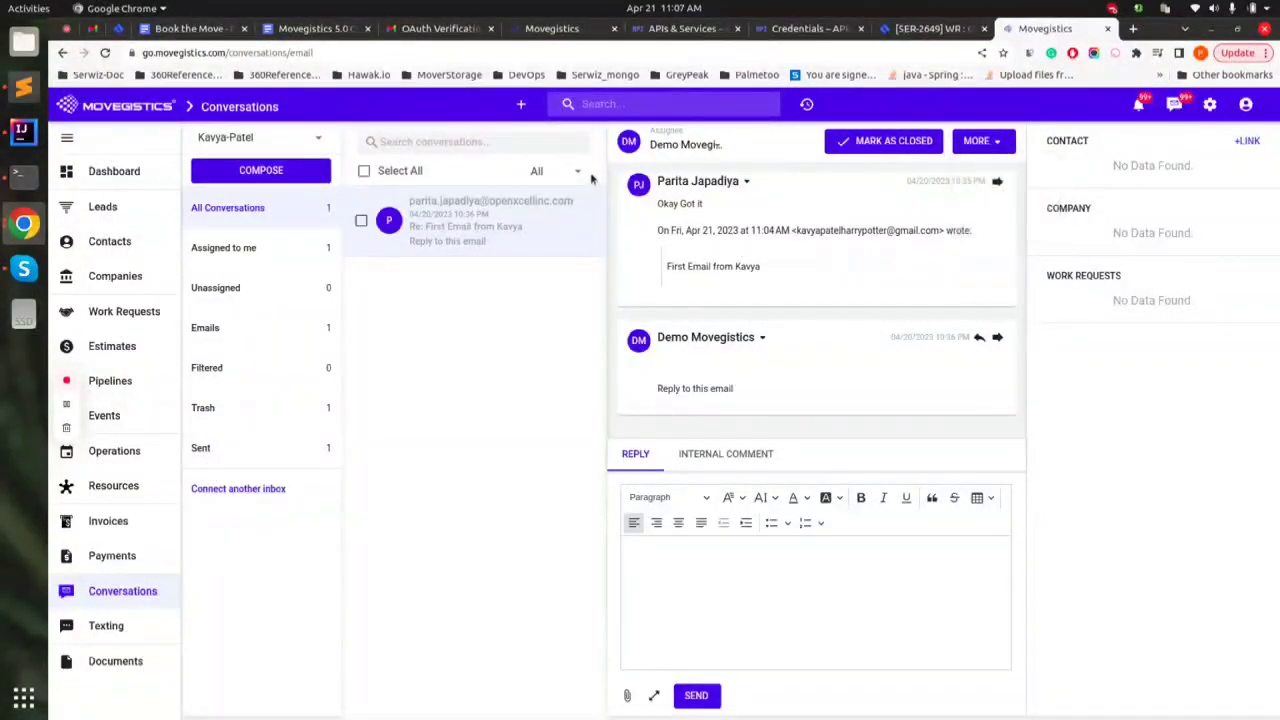
click(576, 176)
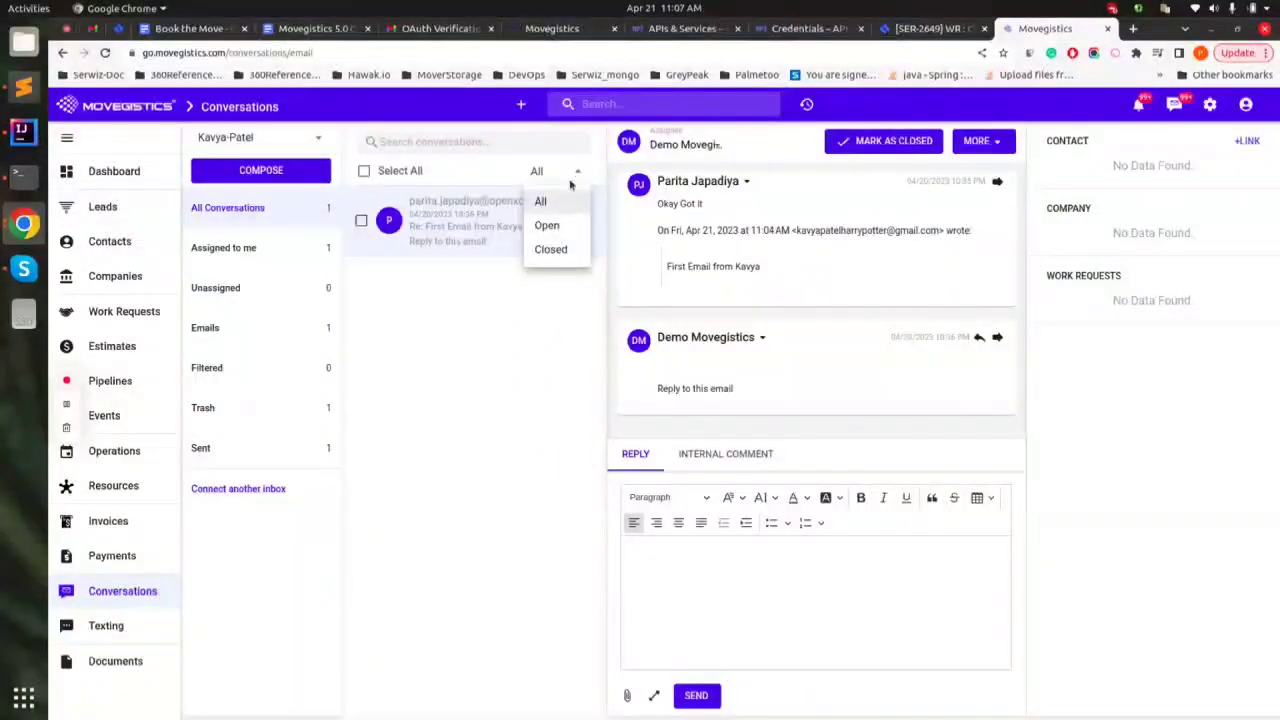
click(499, 311)
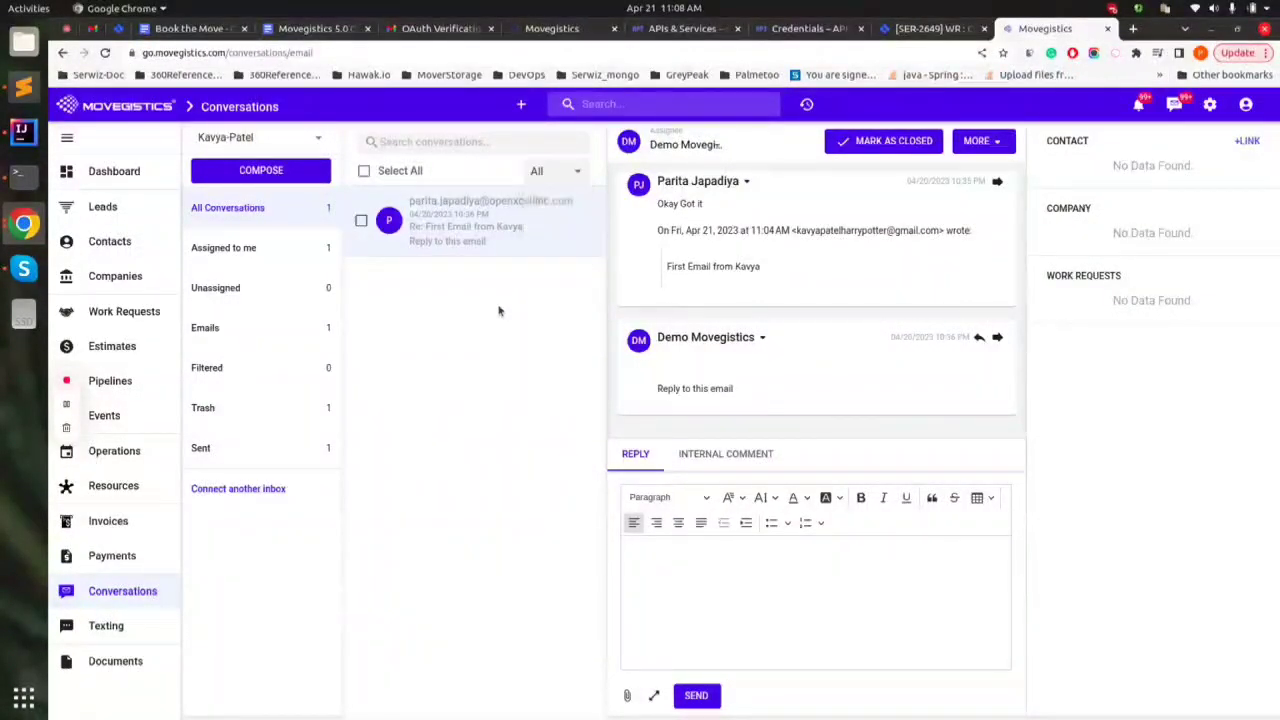
click(548, 185)
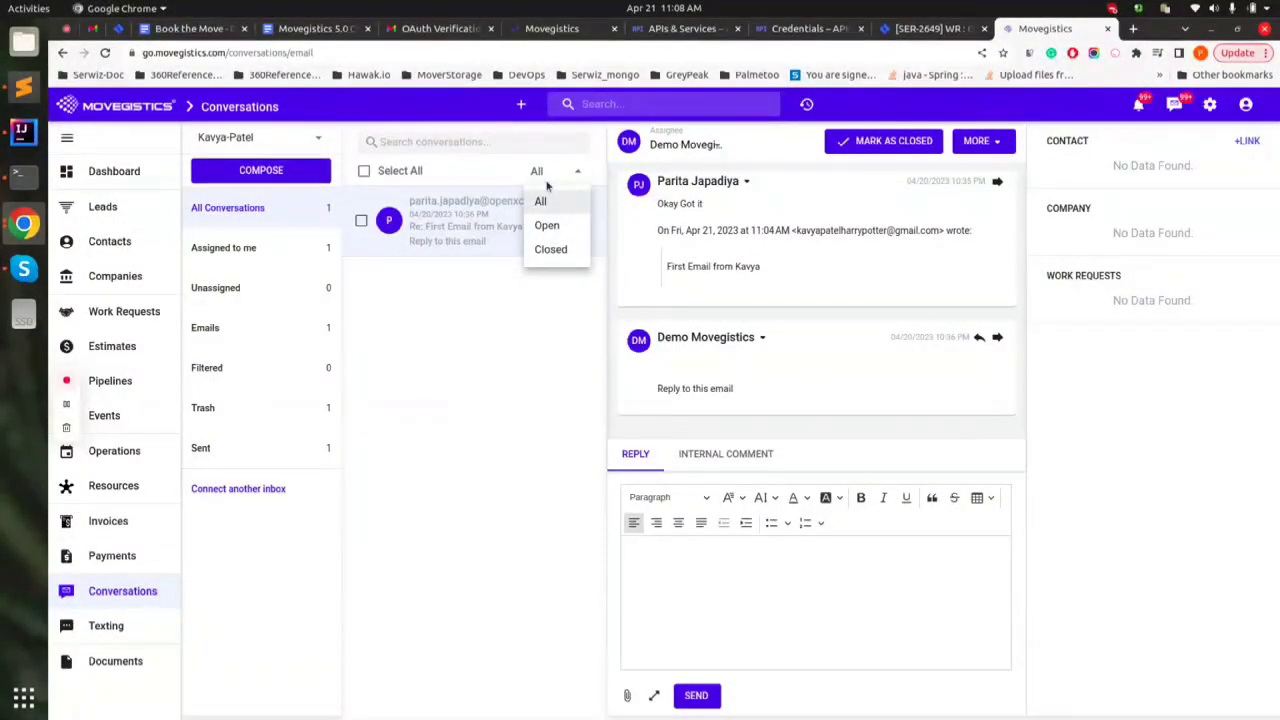
click(436, 329)
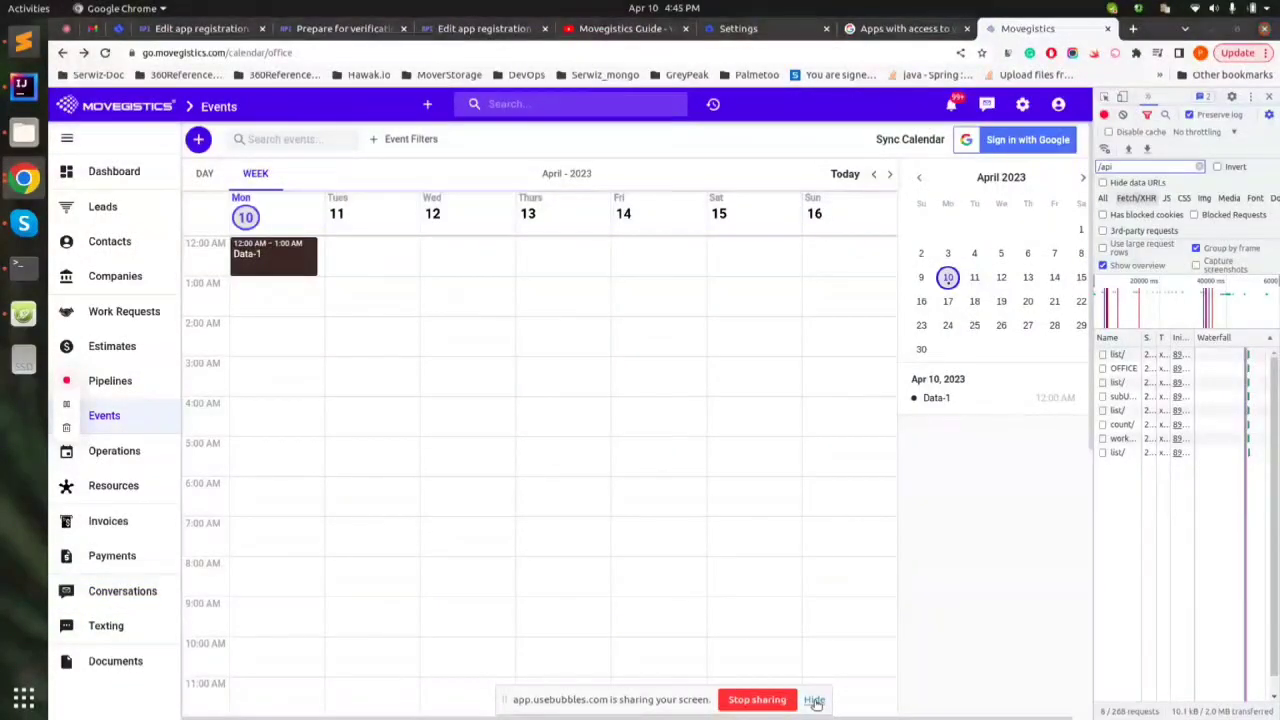
Step: Sync the Events calendar with Google by signing in with the Demo Movegistics account and granting access
click(814, 700)
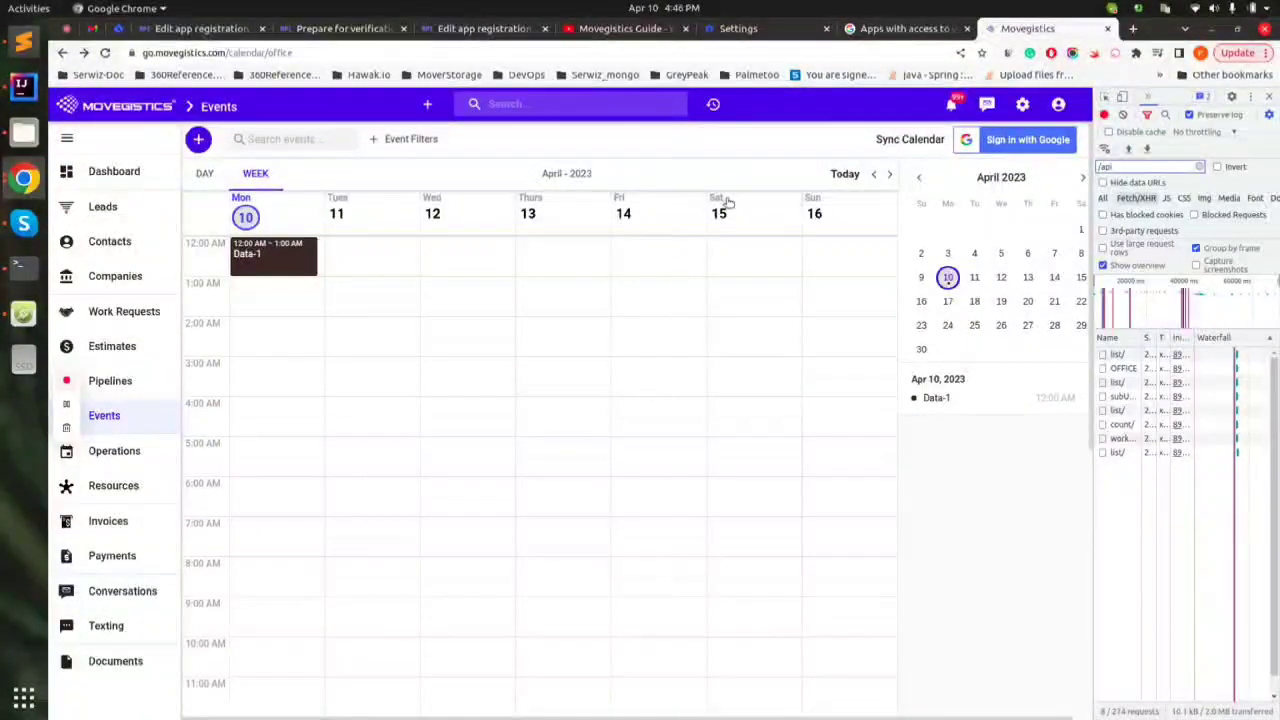
click(996, 148)
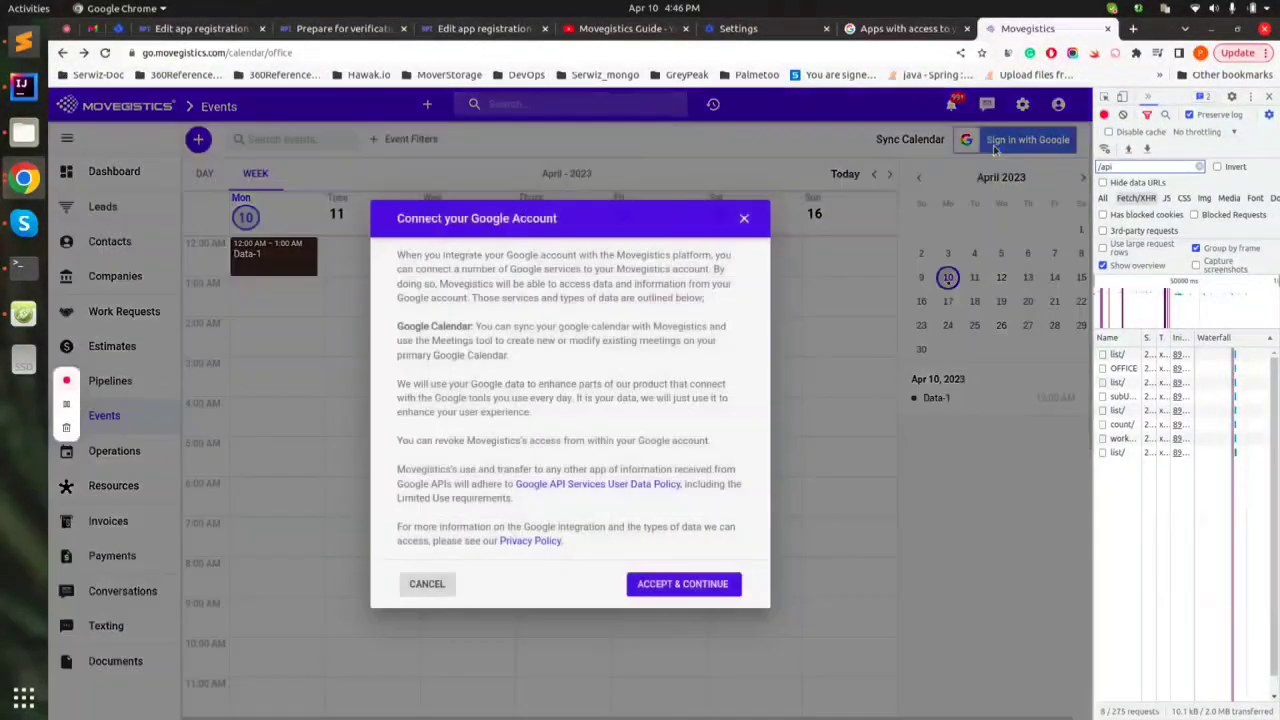
click(693, 582)
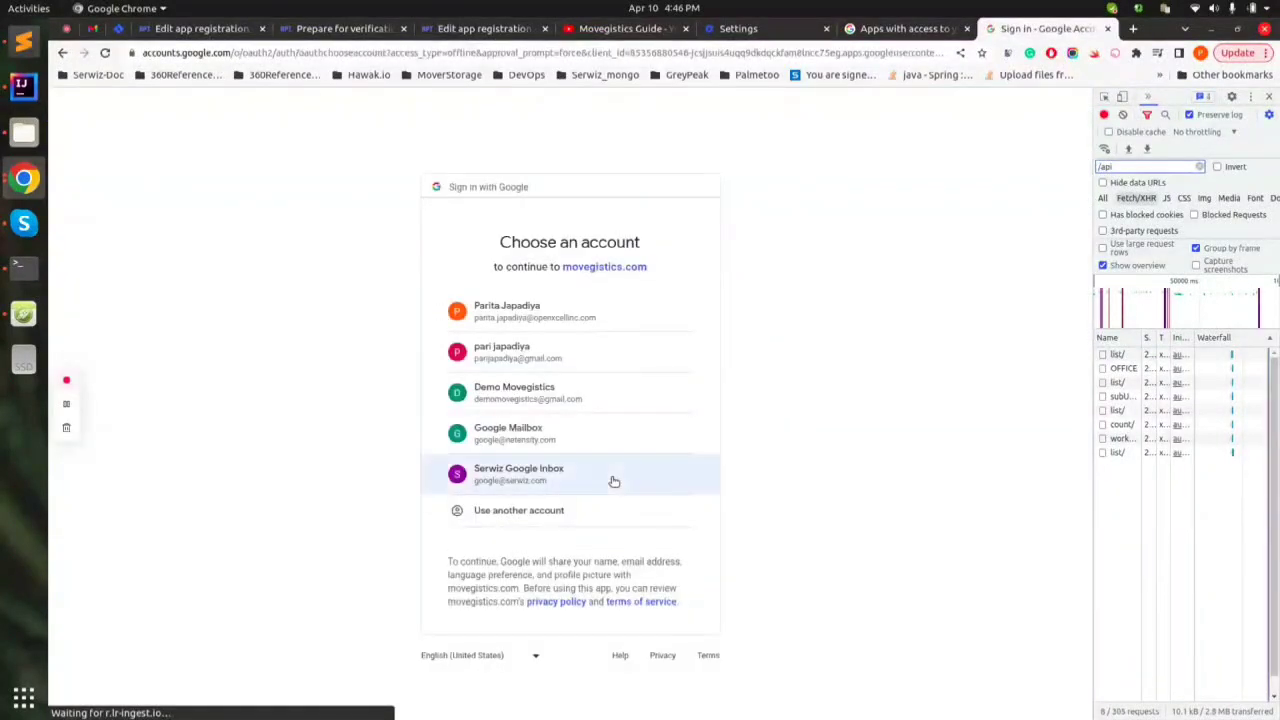
click(574, 399)
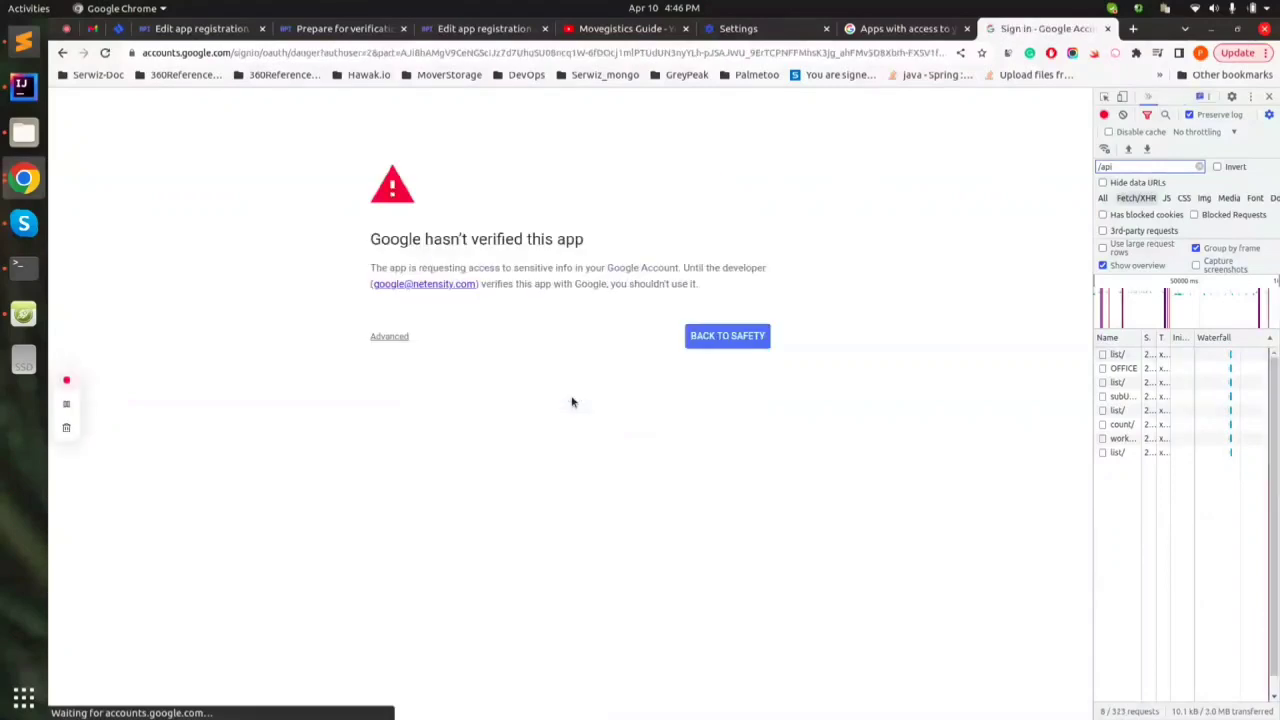
click(386, 337)
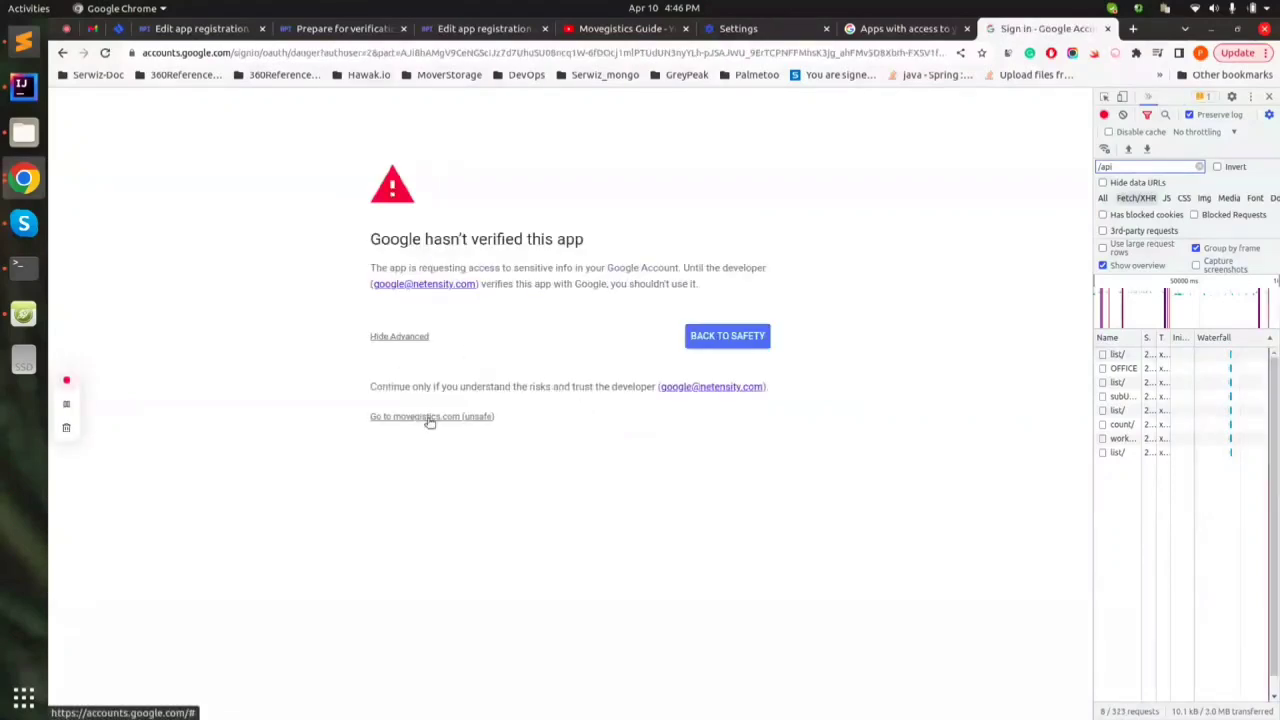
click(429, 417)
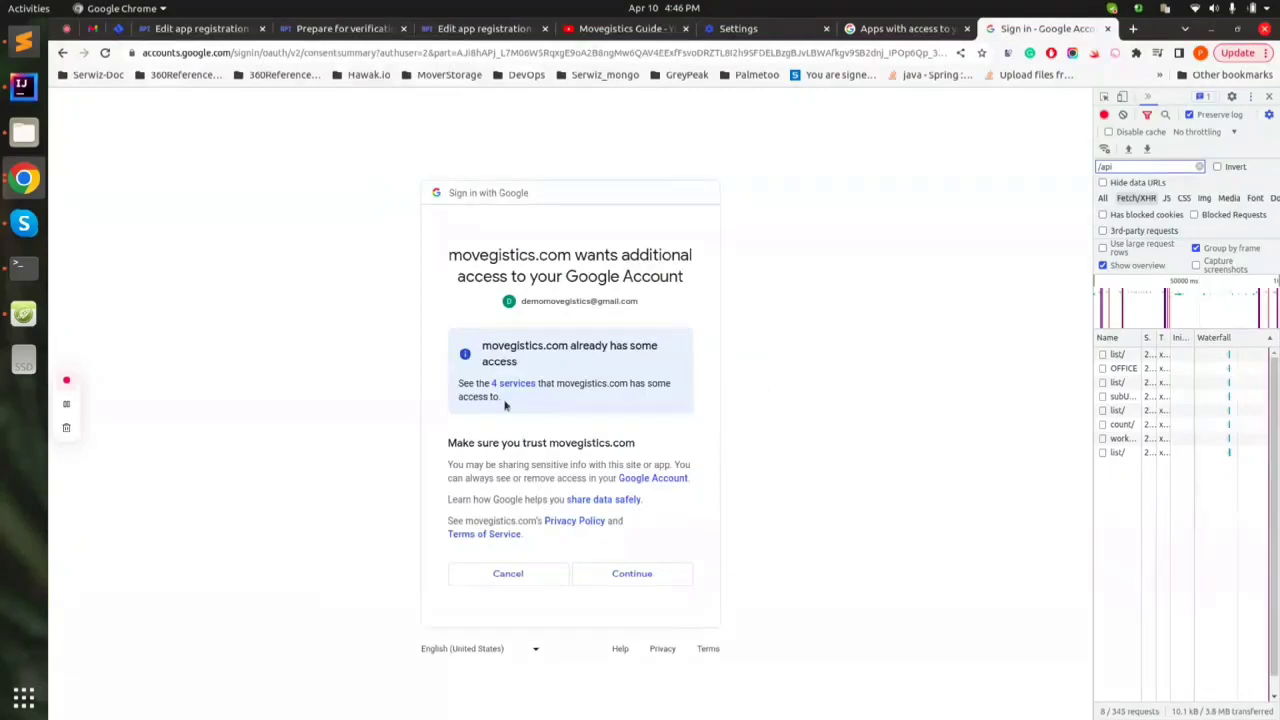
click(516, 386)
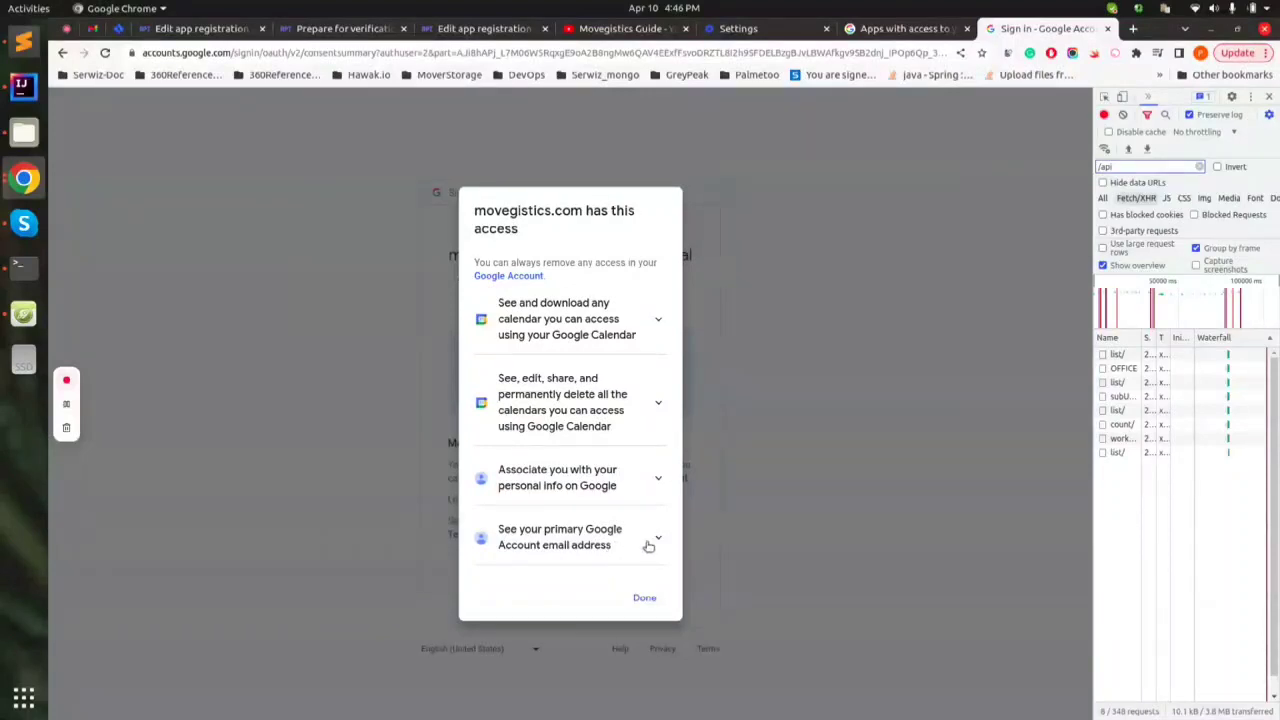
click(644, 598)
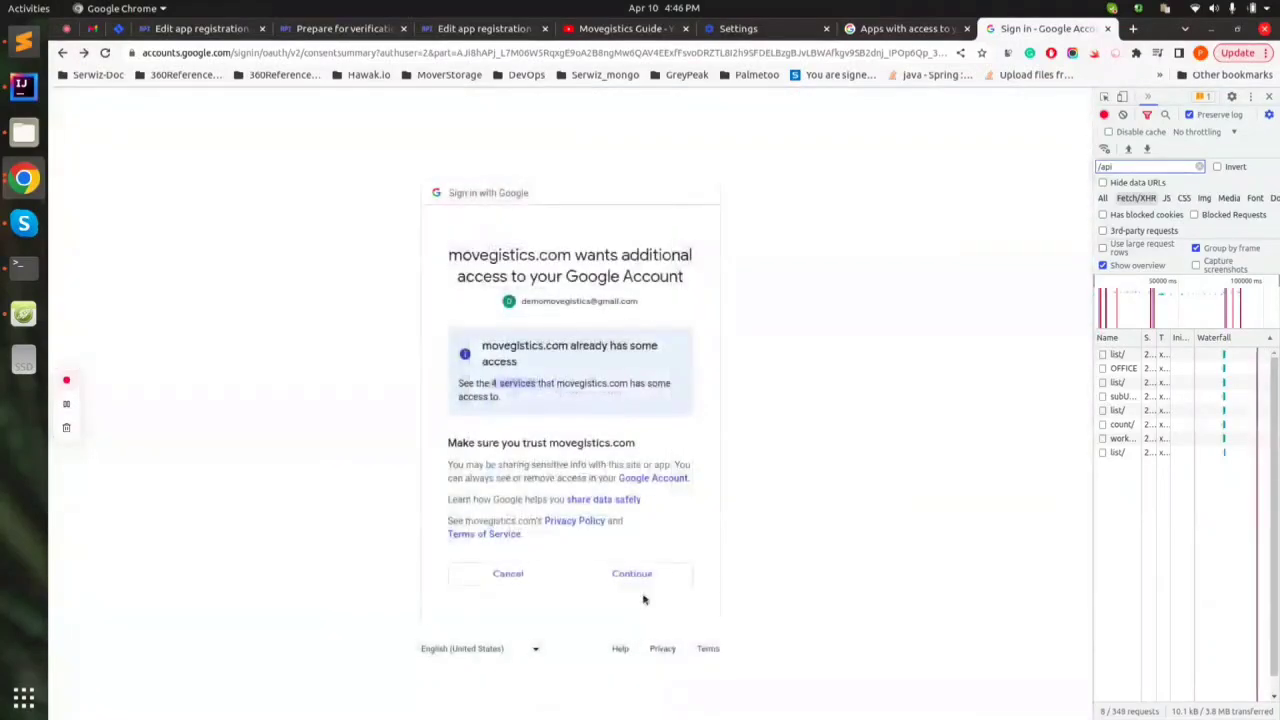
click(633, 583)
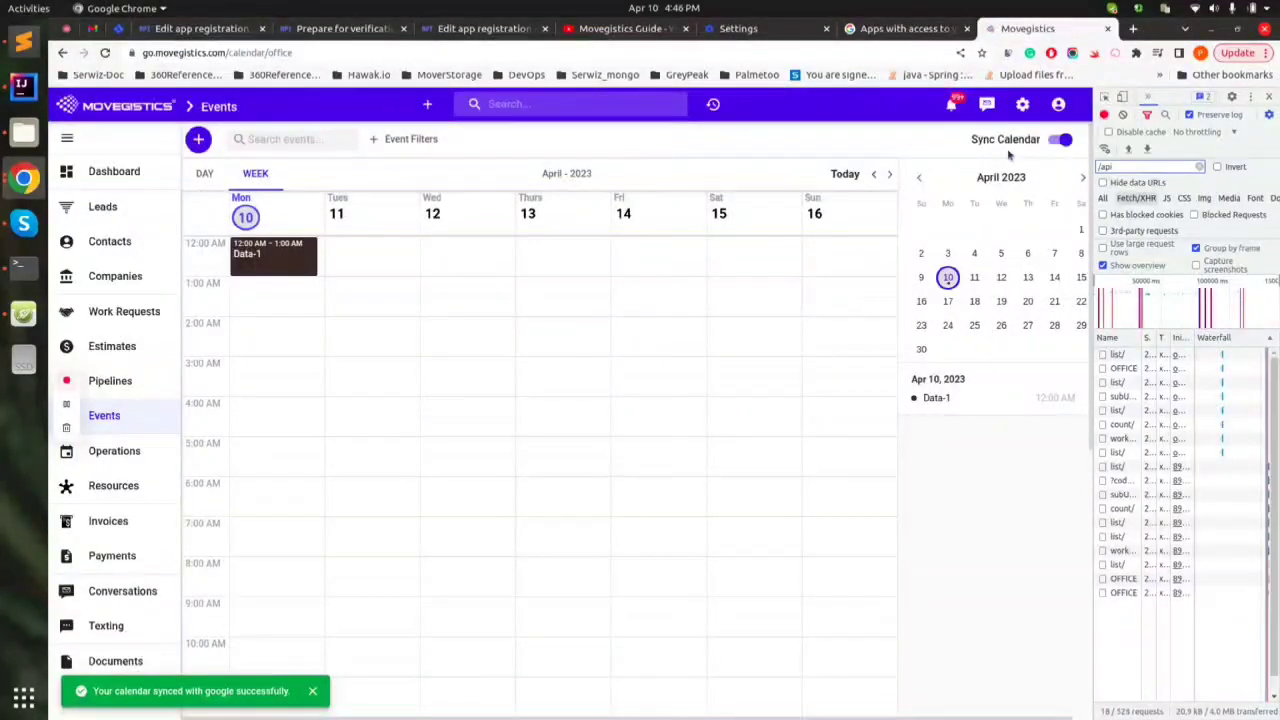
Step: Open the Data-1 event's details in the week view and close them
click(296, 268)
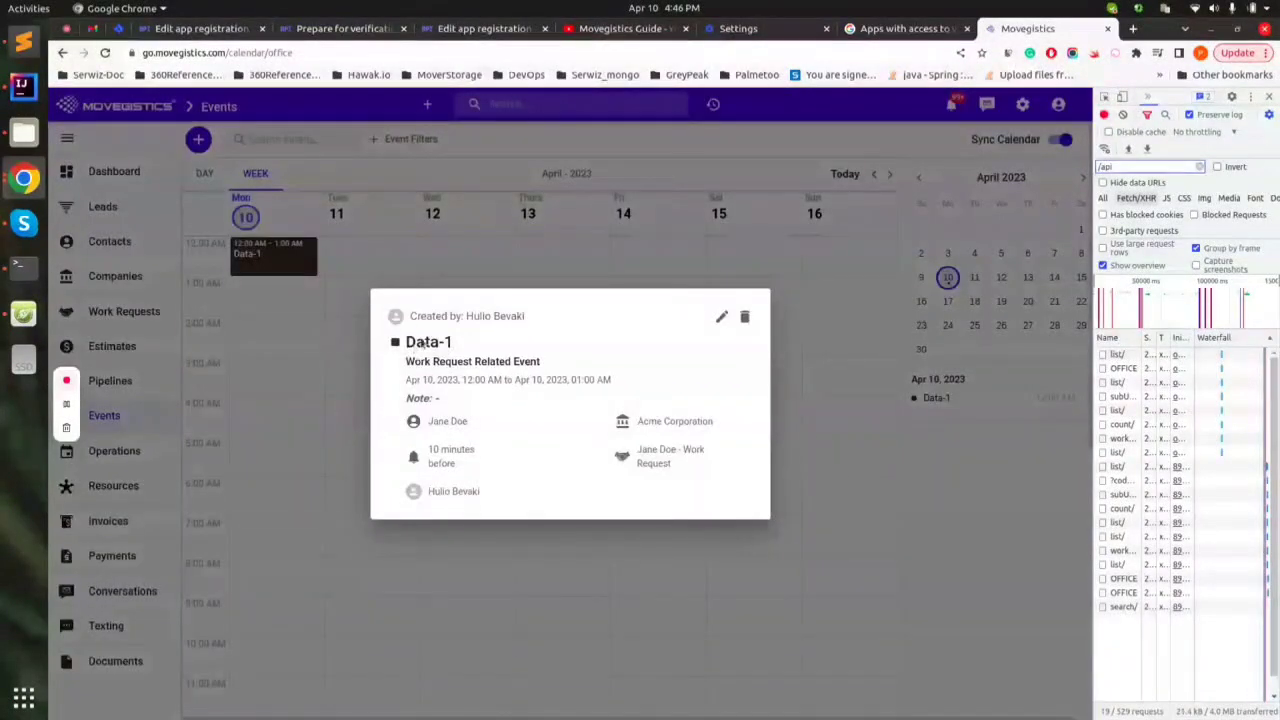
click(323, 314)
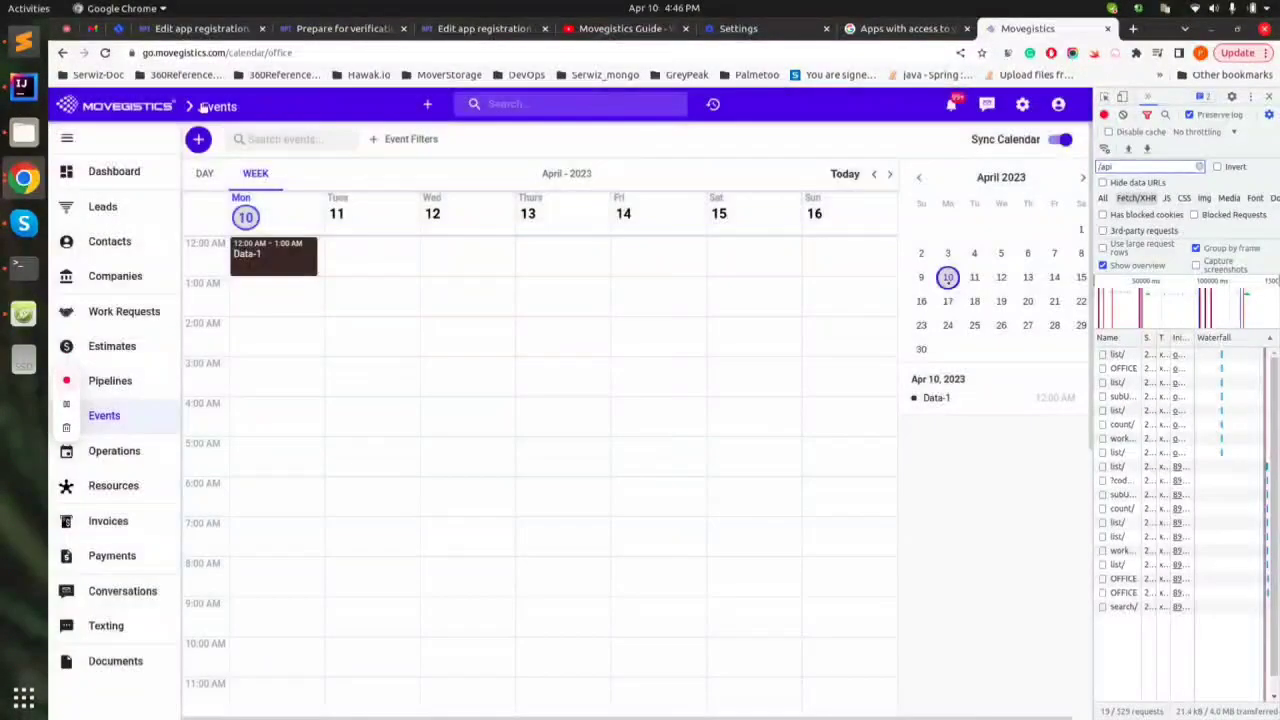
Step: Switch to the Gmail tab and change to the Demo Movegistics Google account
click(92, 28)
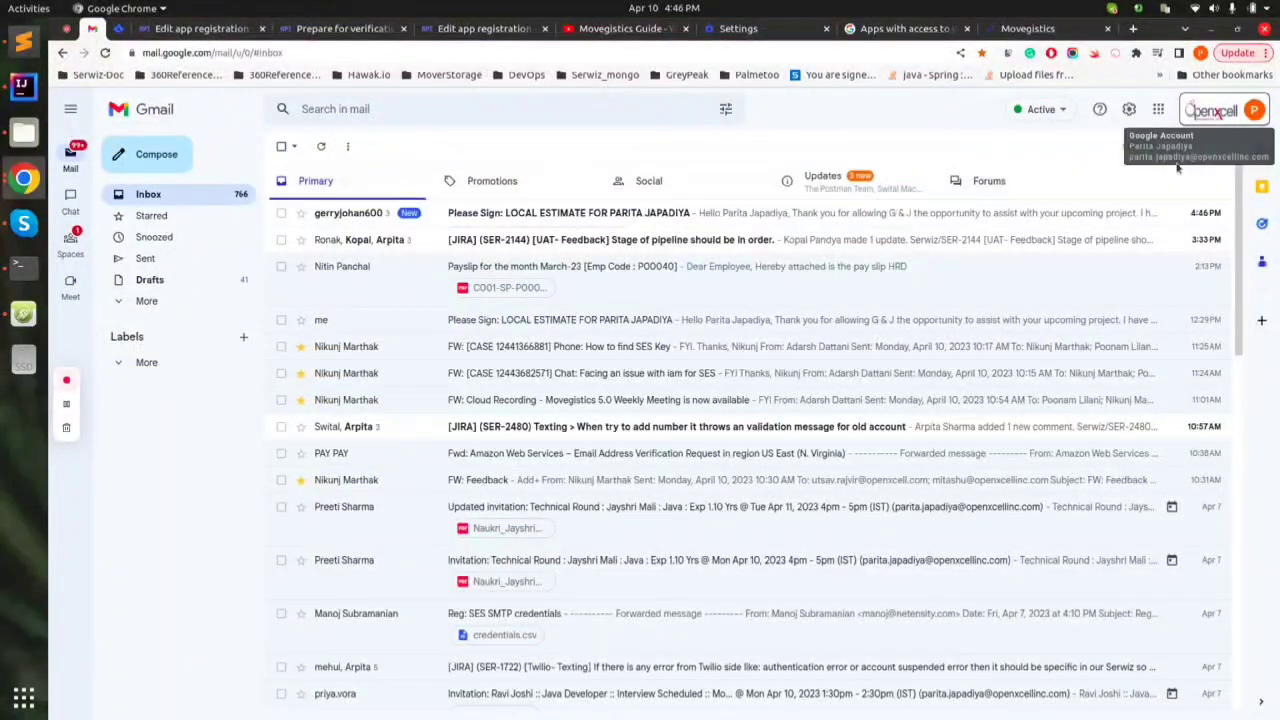
click(1197, 112)
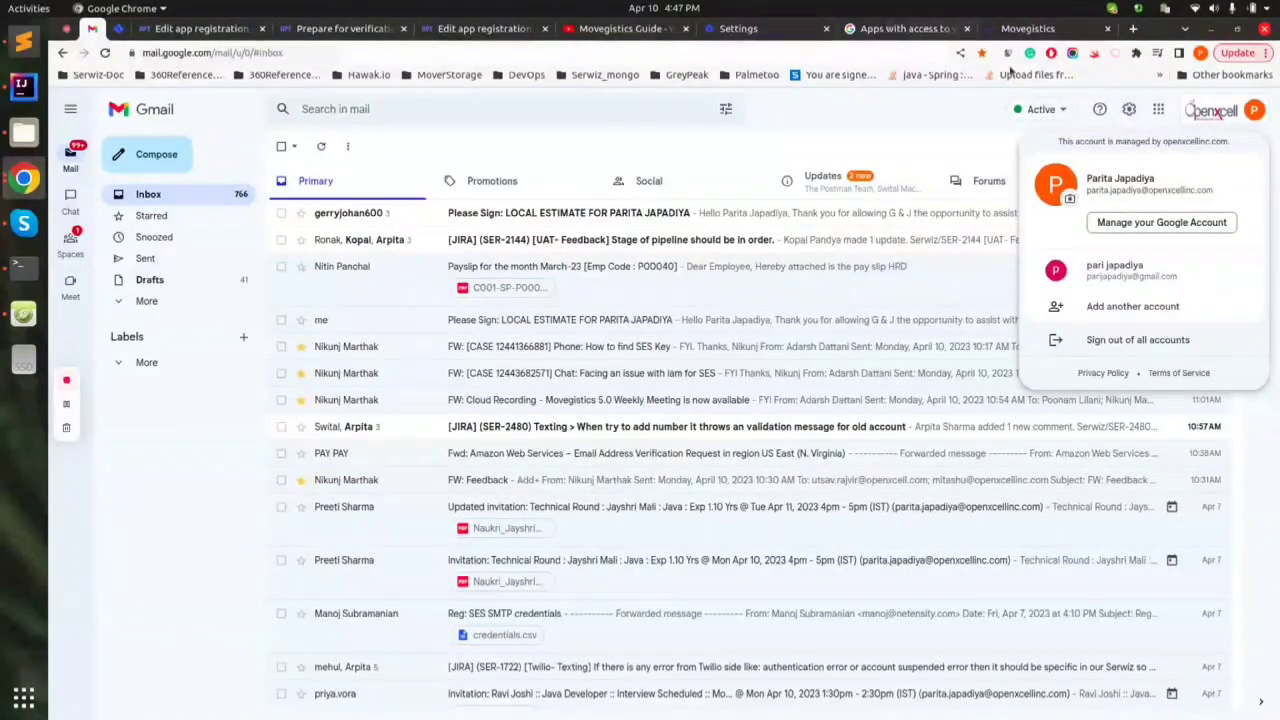
click(104, 52)
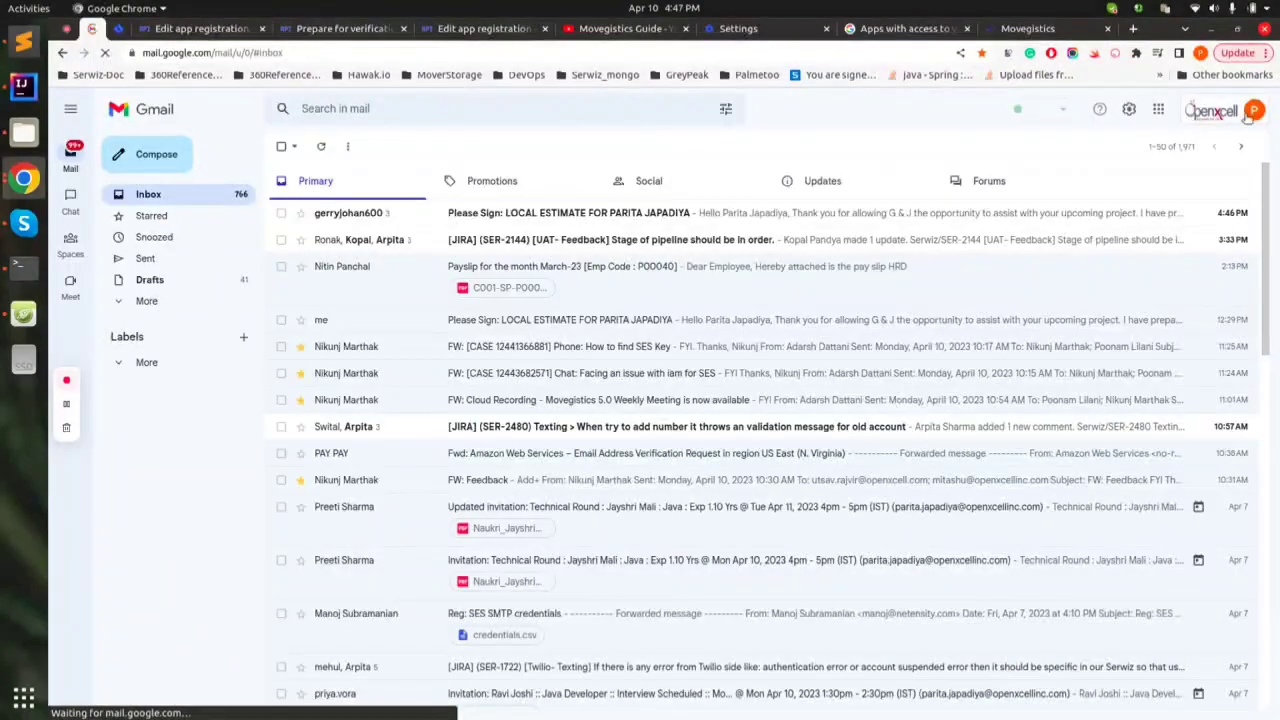
click(1250, 112)
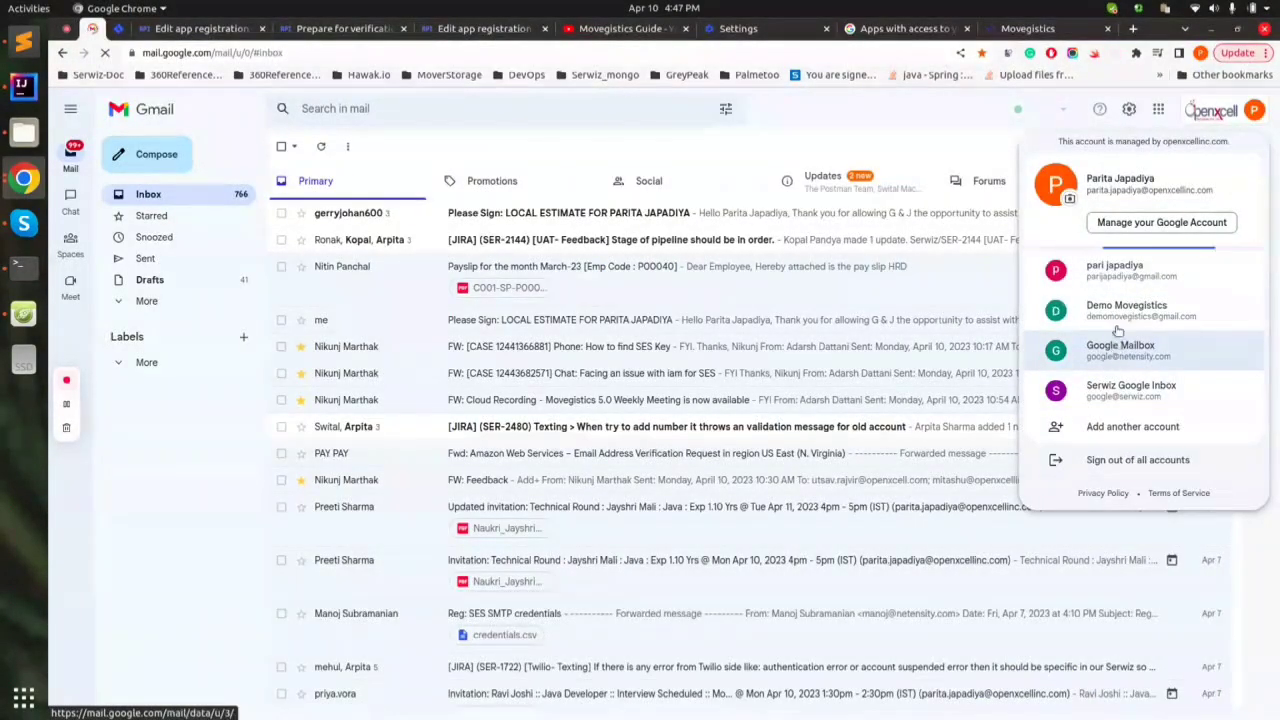
click(1116, 318)
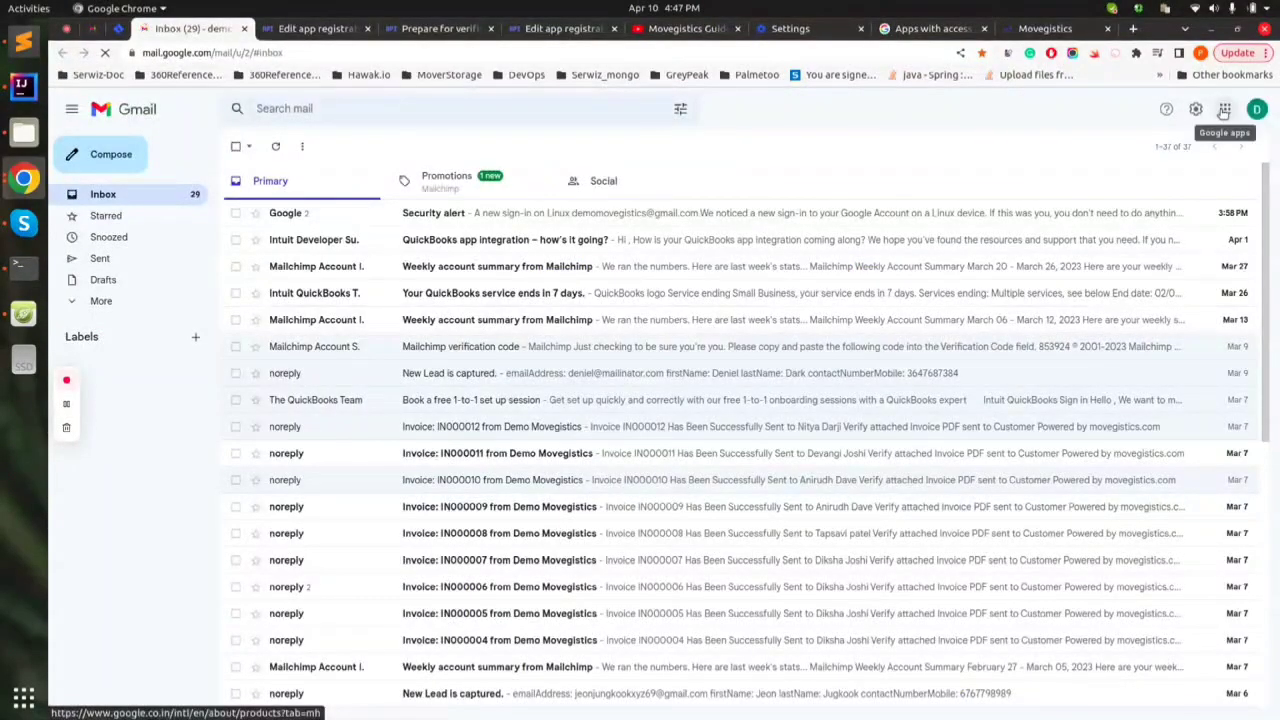
Step: Open Google Calendar from the apps launcher and view the synced Data-1 event's details
click(1224, 110)
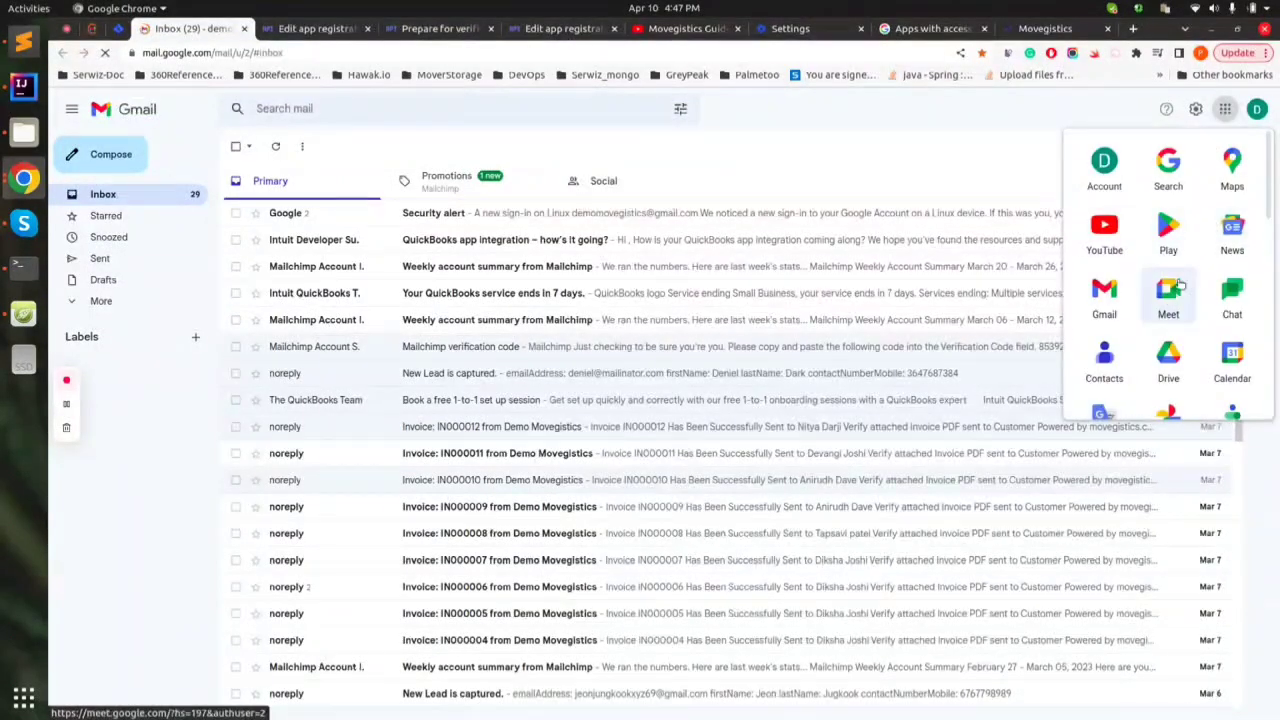
click(1211, 363)
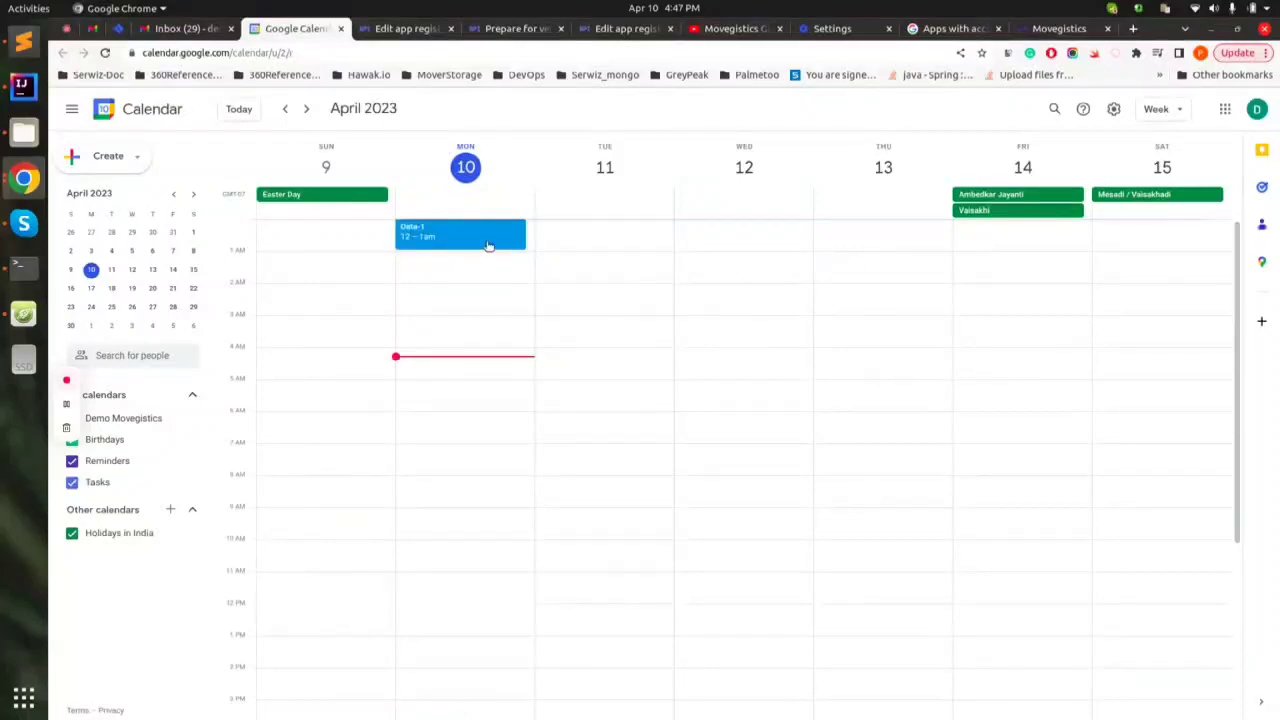
click(488, 240)
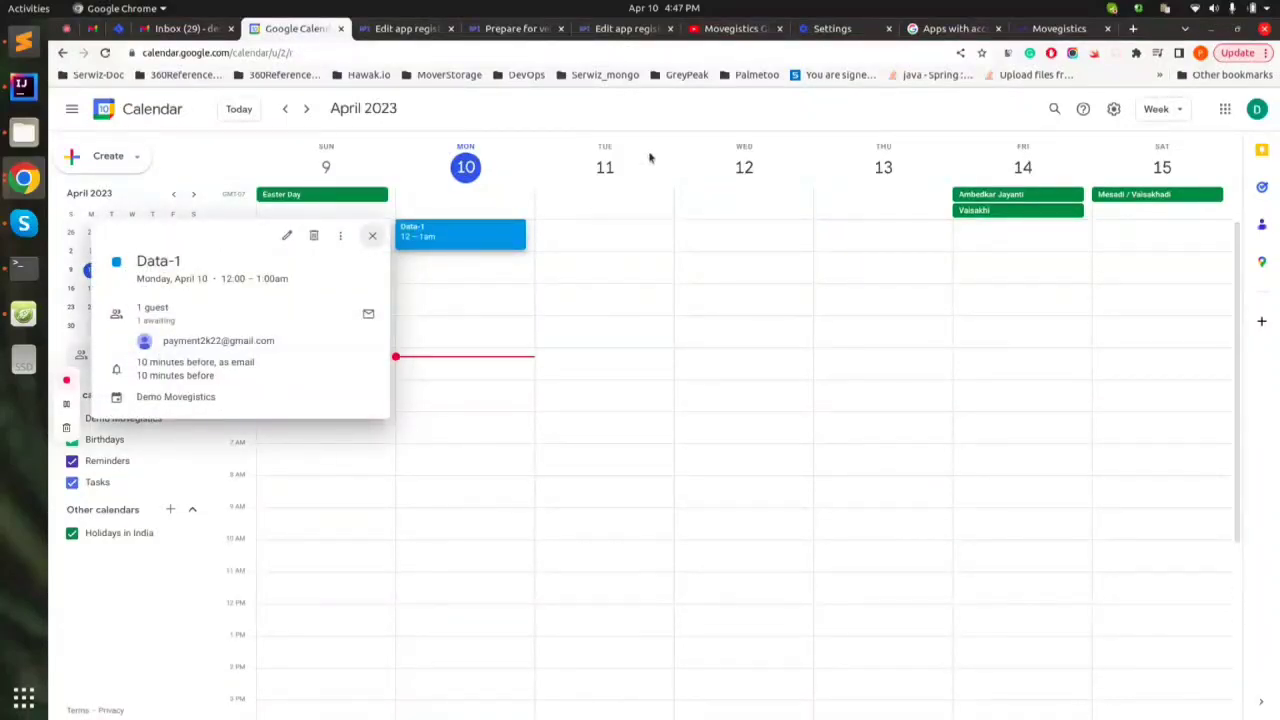